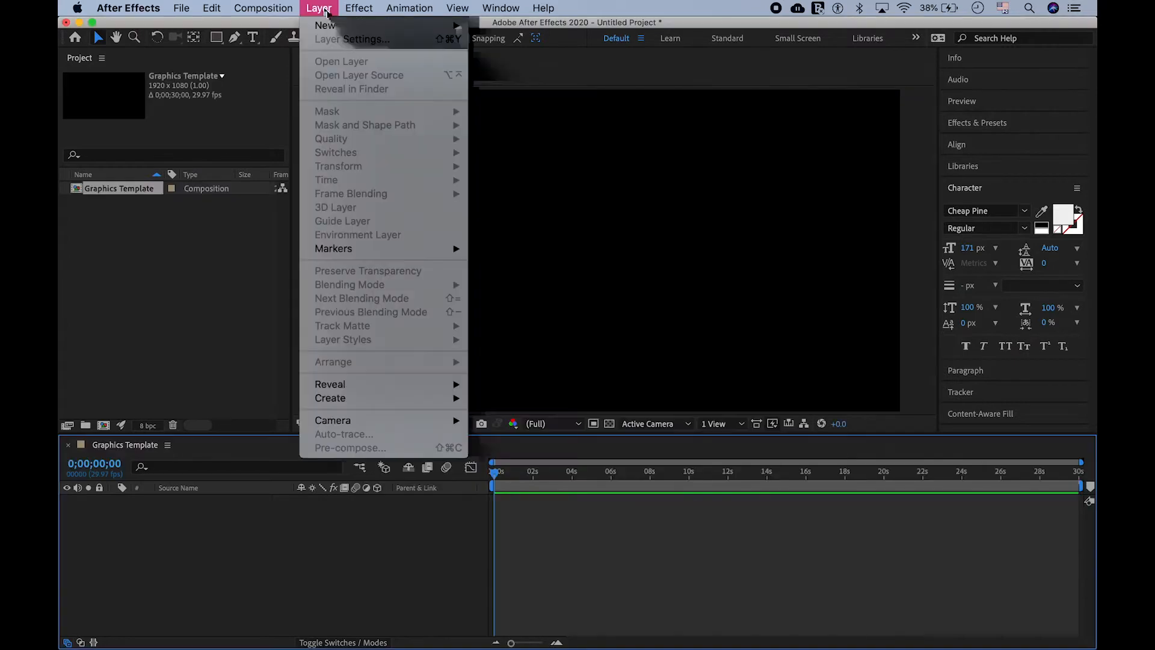
# Add a text layer reading "Starring" and place it slightly below and to the left of the frame's centre.
pyautogui.moveTo(324, 26)
pyautogui.click(516, 33)
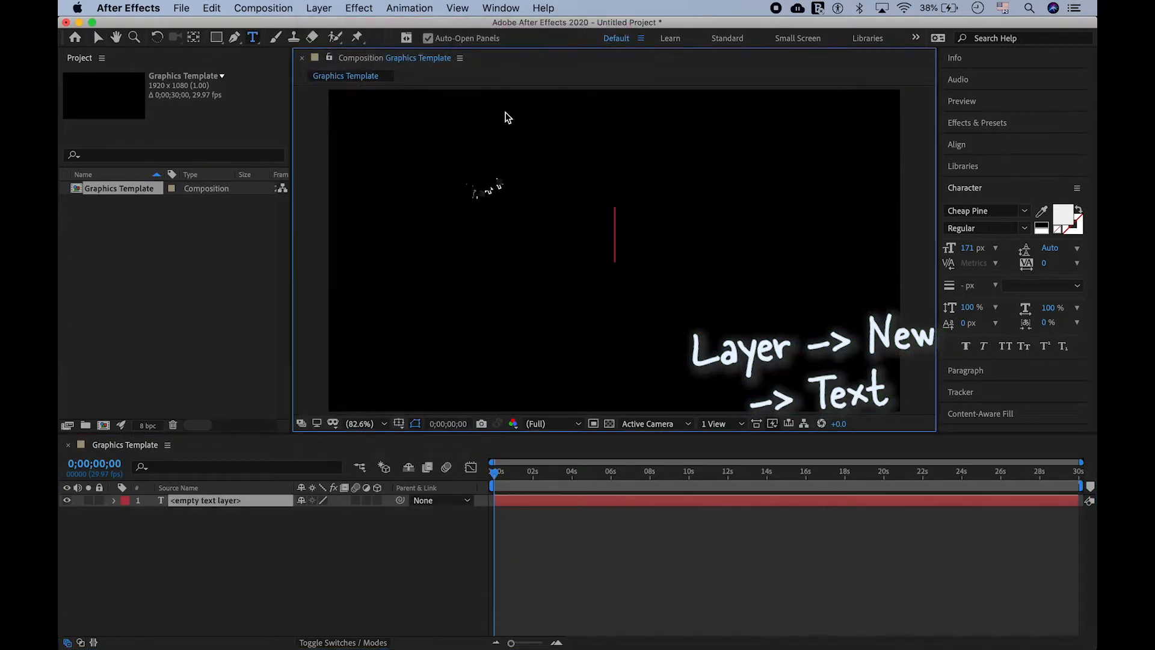
pyautogui.write('S')
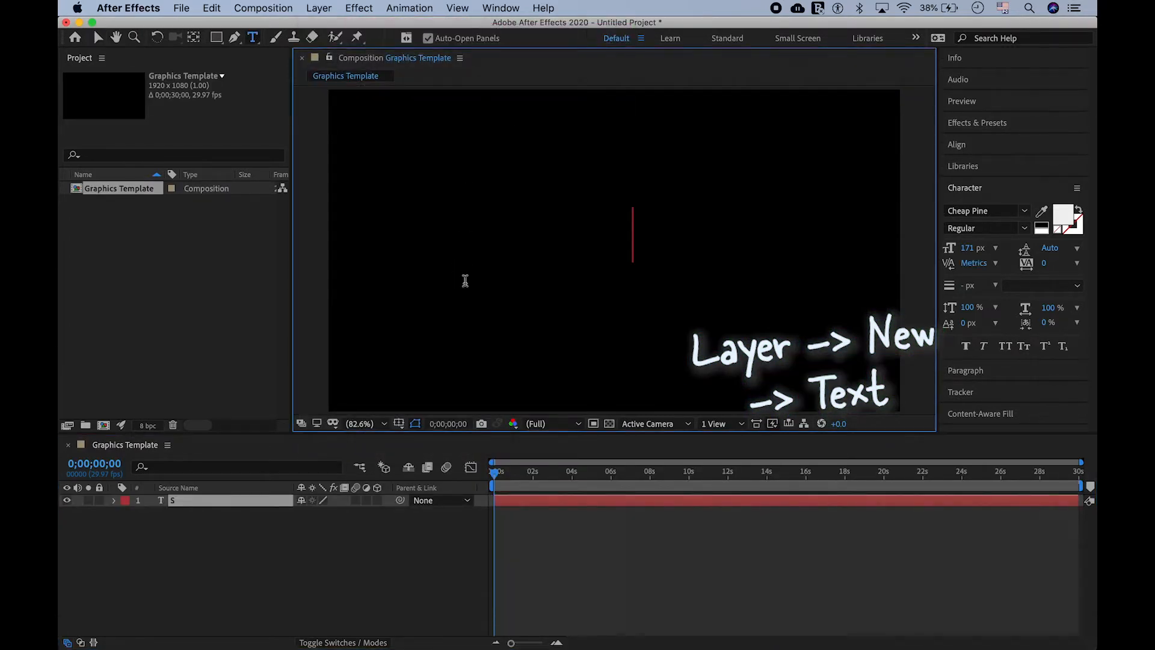
pyautogui.write('tarring')
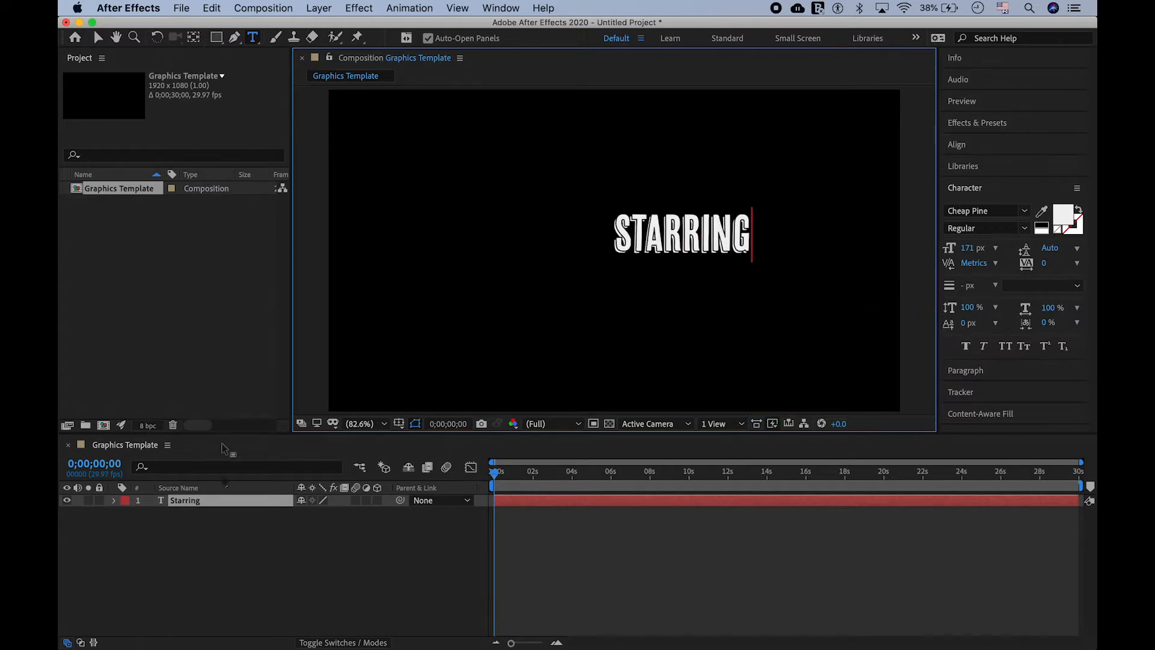
pyautogui.click(206, 549)
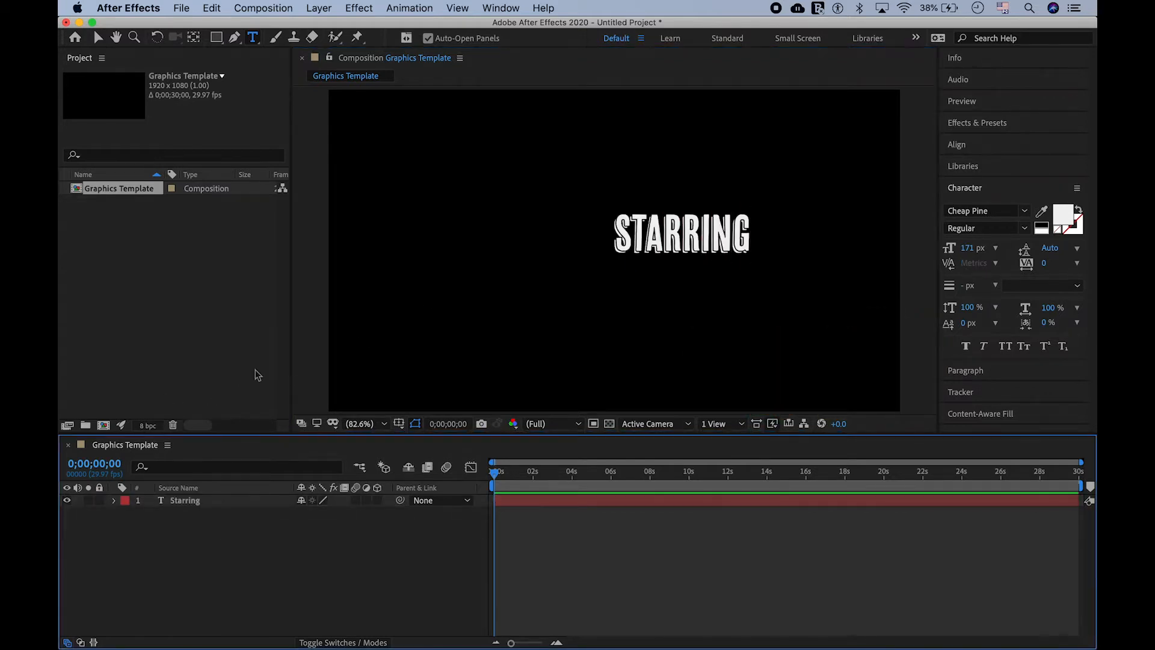
pyautogui.click(98, 37)
pyautogui.moveTo(674, 252); pyautogui.dragTo(589, 296)
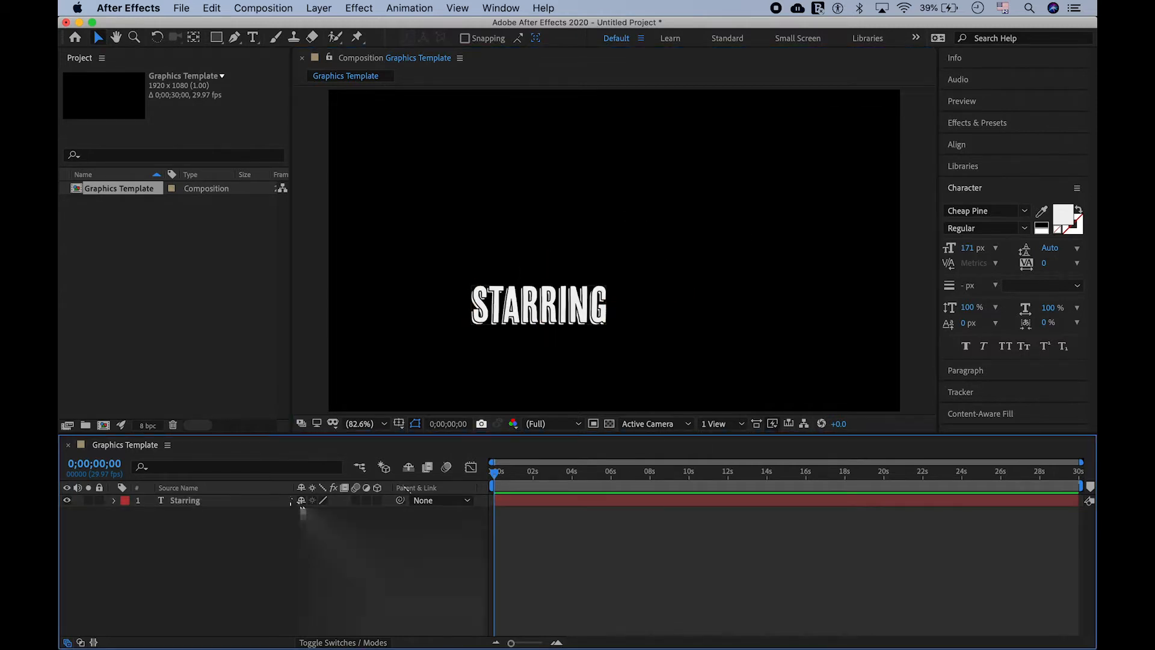
# Duplicate the Starring text layer, place the copy below and to its right, and change its text to "Actor Name".
pyautogui.click(269, 503)
pyautogui.press('super+d')
pyautogui.click(219, 536)
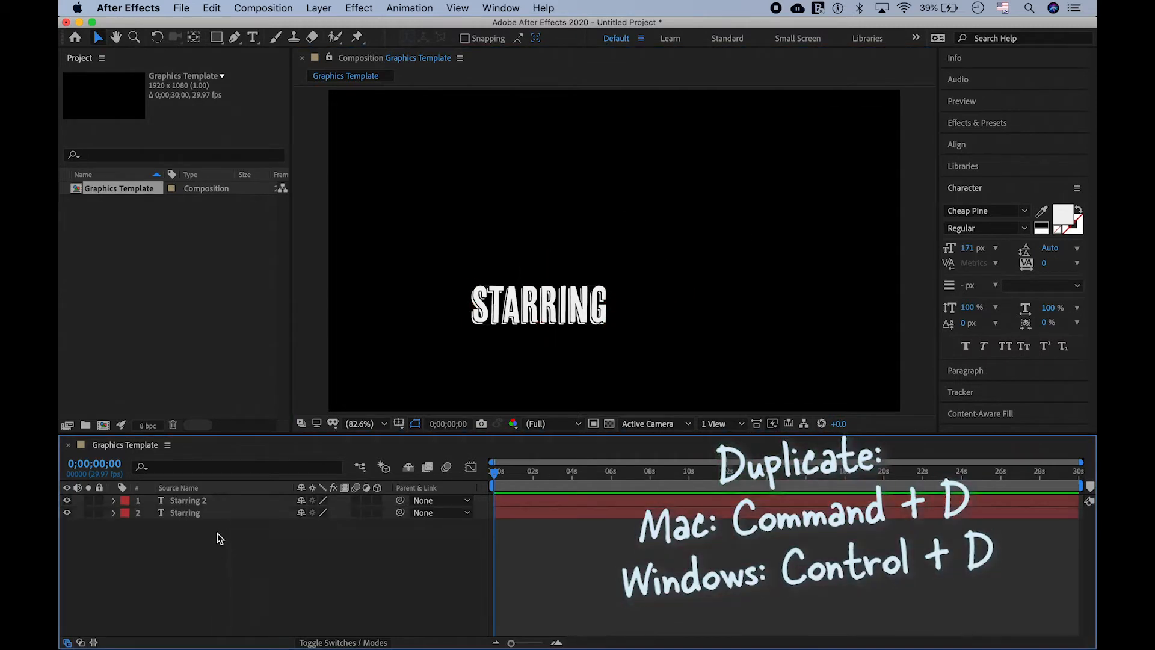
pyautogui.moveTo(578, 310); pyautogui.dragTo(684, 373)
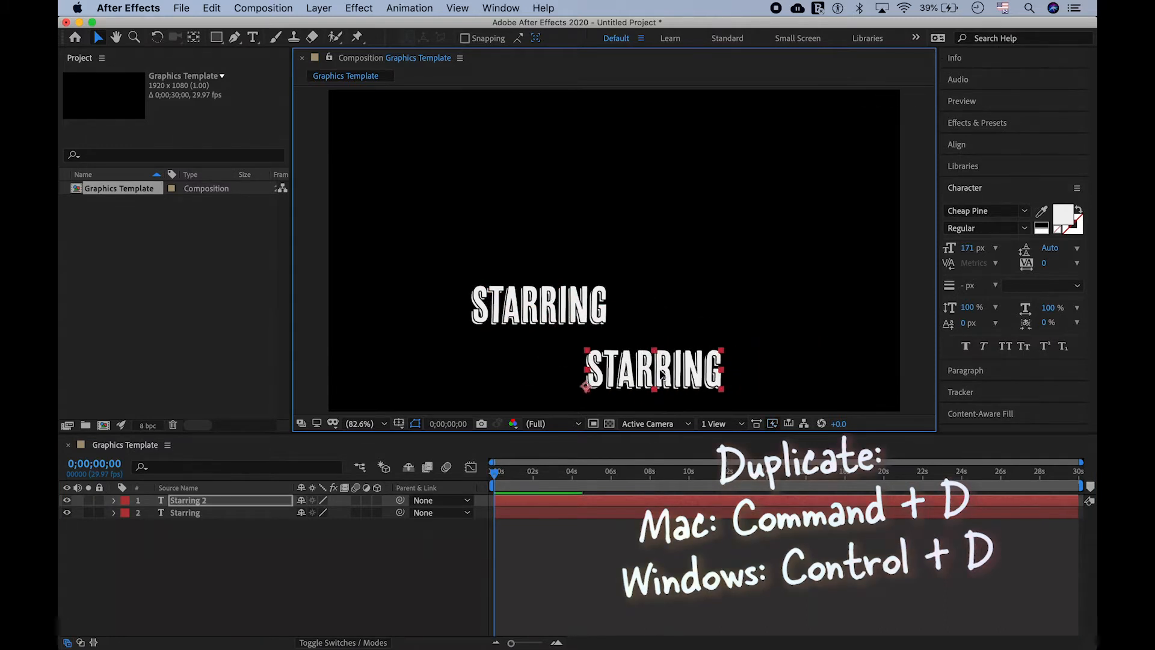
pyautogui.doubleClick(678, 369)
pyautogui.write('ACTOR NAME')
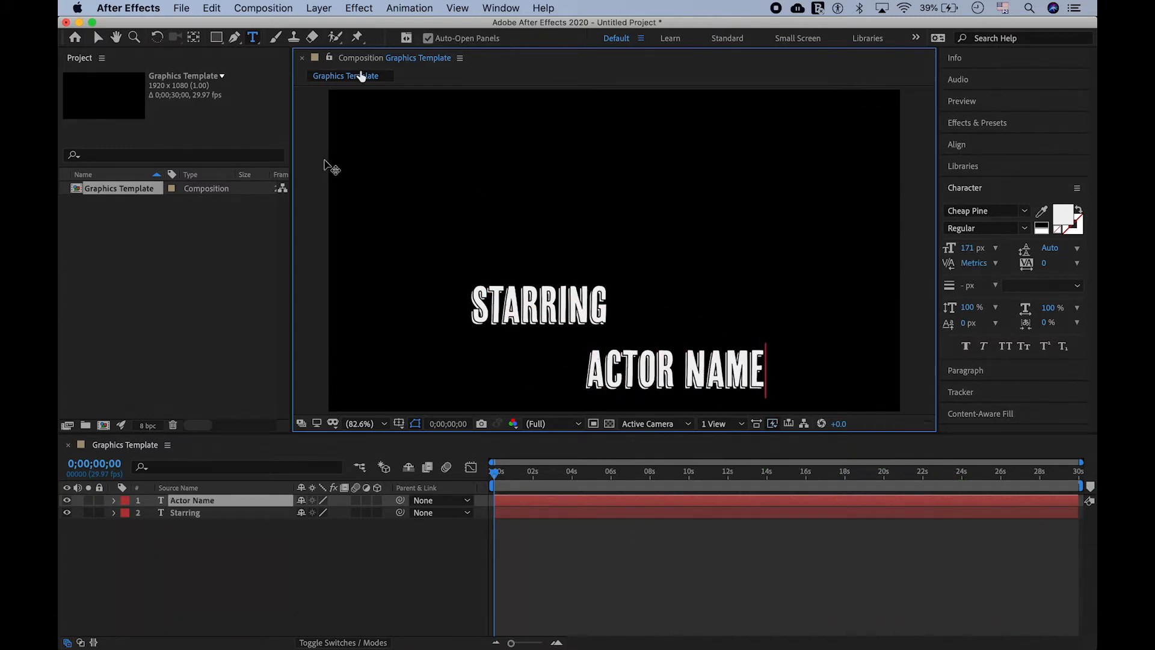
pyautogui.click(286, 534)
# Trim both text layers to end at about 6 seconds and start Actor Name about 1 second in, then preview.
pyautogui.click(976, 122)
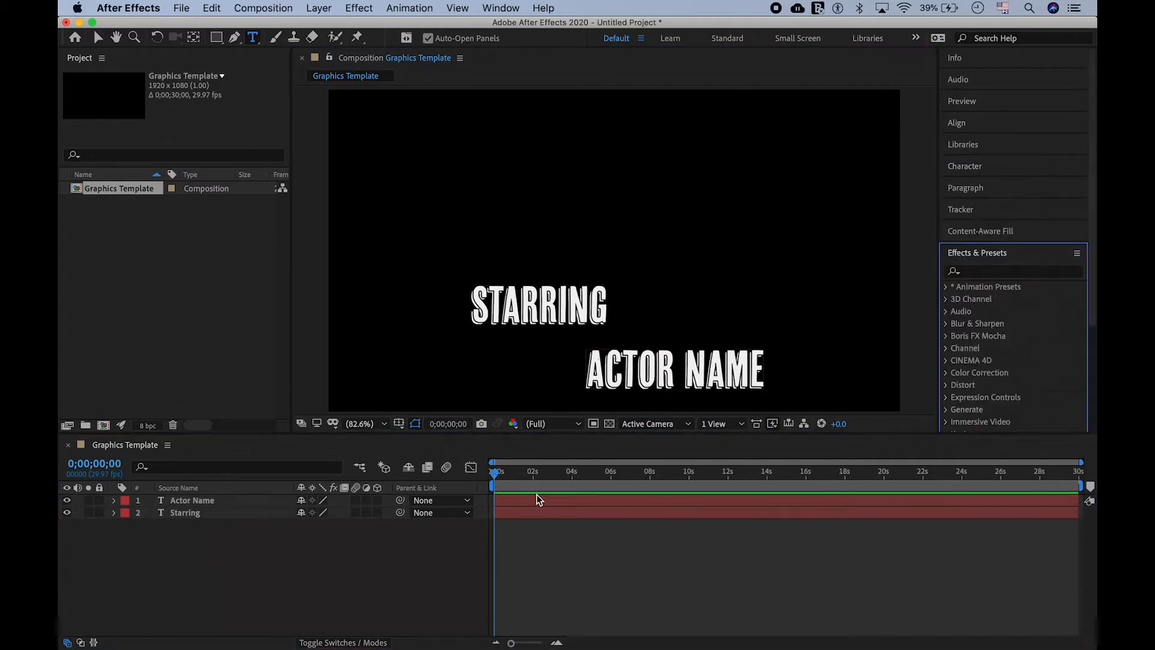
pyautogui.moveTo(1078, 498); pyautogui.dragTo(614, 519)
pyautogui.moveTo(494, 498); pyautogui.dragTo(520, 498)
pyautogui.press('space')
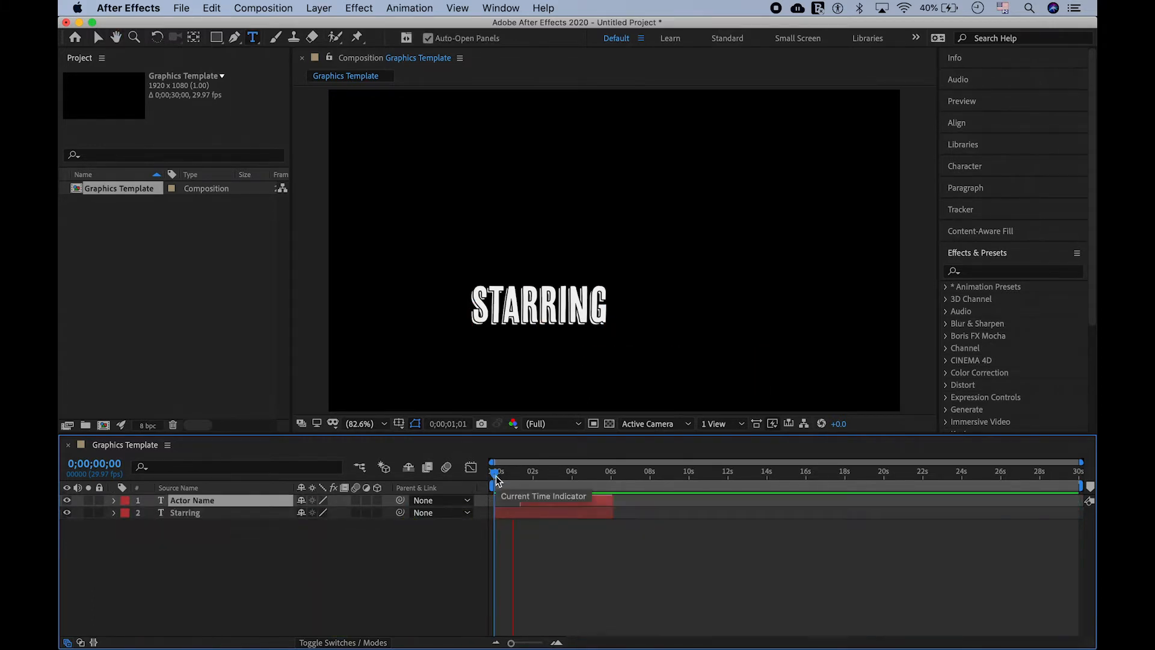
# Shorten both text layers to end at about 5 seconds and play the titles from the beginning.
pyautogui.press('space')
pyautogui.moveTo(611, 500); pyautogui.dragTo(575, 516)
pyautogui.click(494, 470)
pyautogui.press('space')
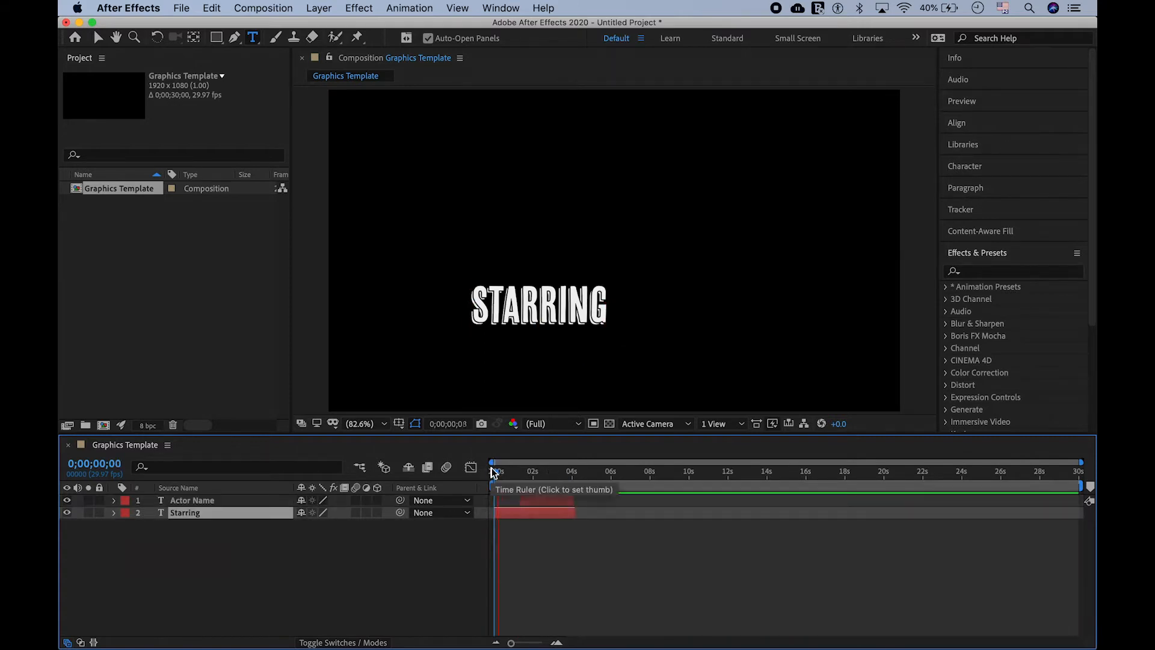
pyautogui.click(597, 574)
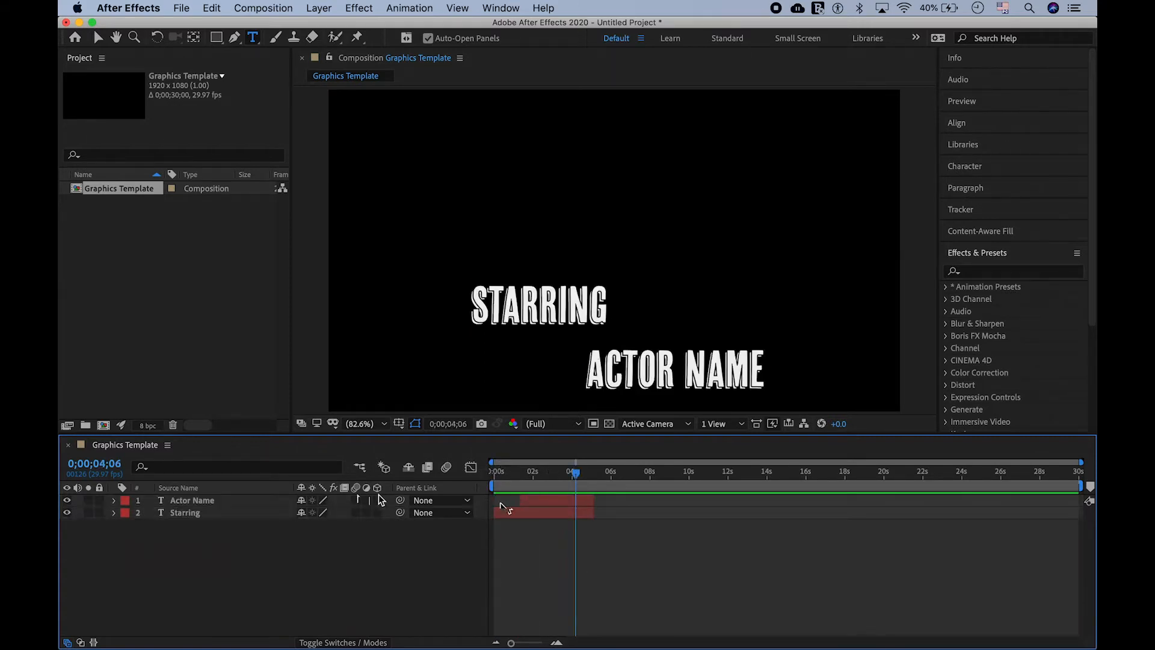
# Keyframe the Starring layer's resting position at 0 seconds and again at 0;00;00;29.
pyautogui.click(114, 501)
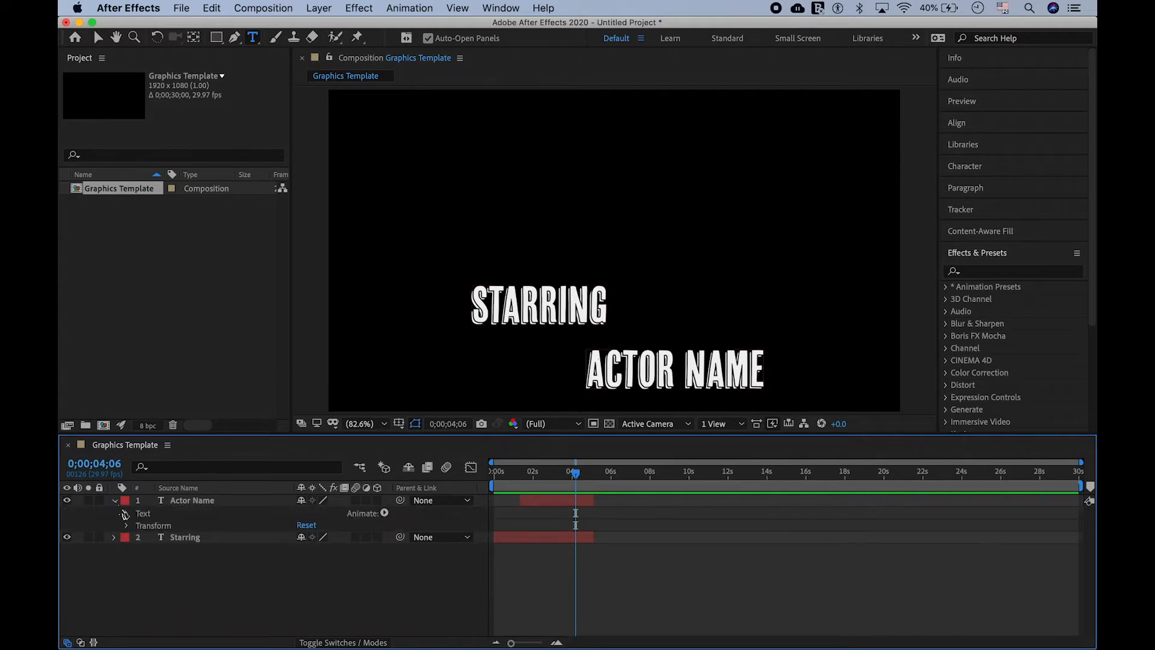
pyautogui.click(128, 526)
pyautogui.click(116, 599)
pyautogui.click(127, 624)
pyautogui.moveTo(576, 473); pyautogui.dragTo(484, 472)
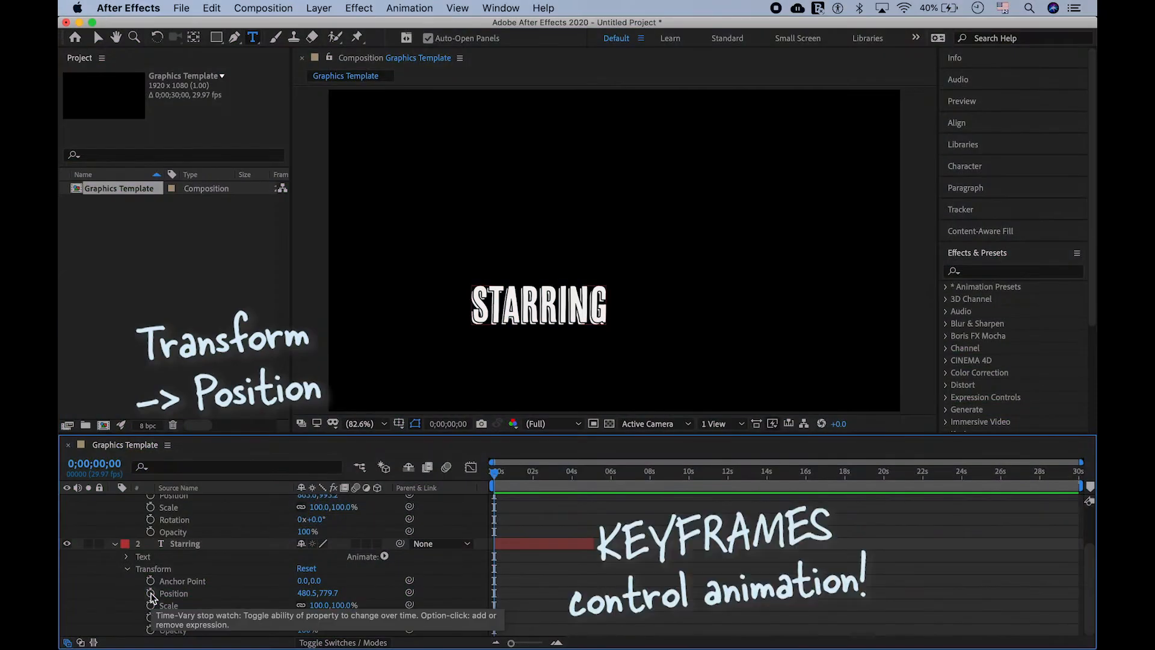
pyautogui.click(151, 594)
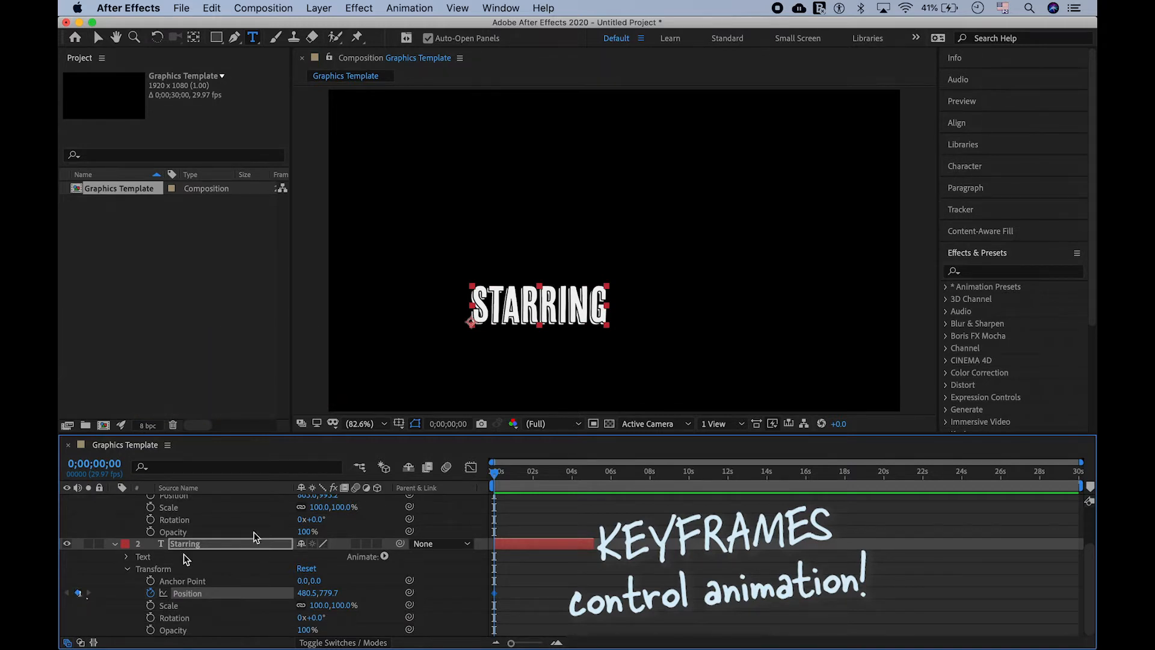
pyautogui.moveTo(497, 480); pyautogui.dragTo(513, 480)
pyautogui.click(77, 592)
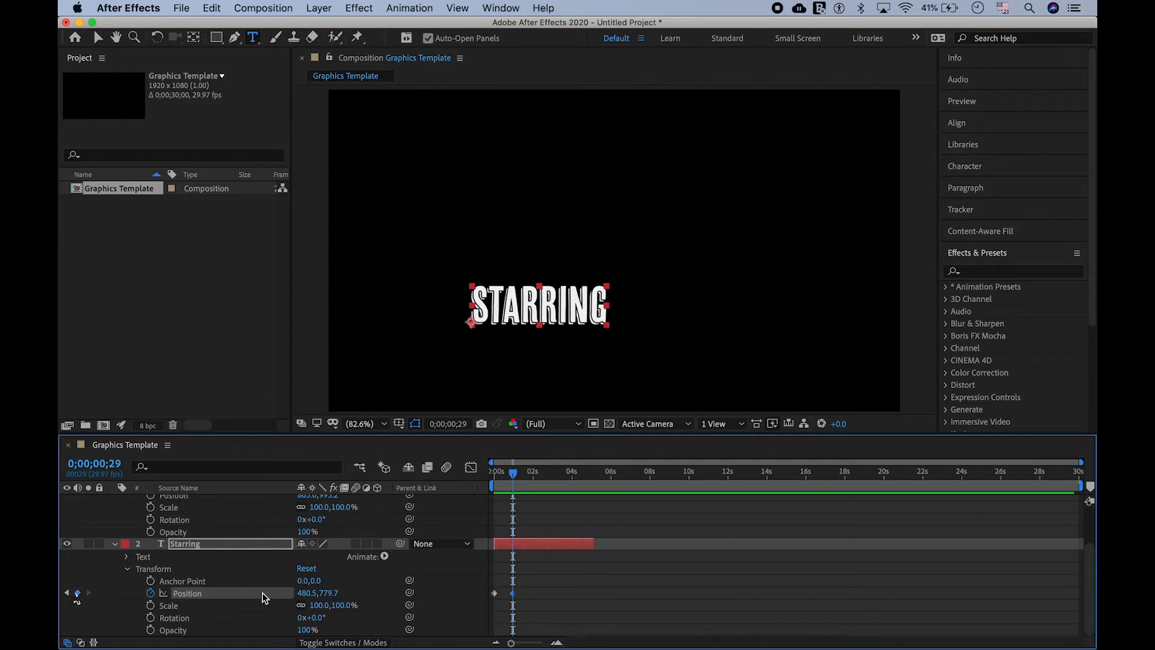
# At 0 seconds, move Starring off the frame's lower-left corner to about -45, 1252, and preview its slide-in.
pyautogui.moveTo(513, 479); pyautogui.dragTo(494, 478)
pyautogui.press('v')
pyautogui.moveTo(543, 305); pyautogui.dragTo(398, 441)
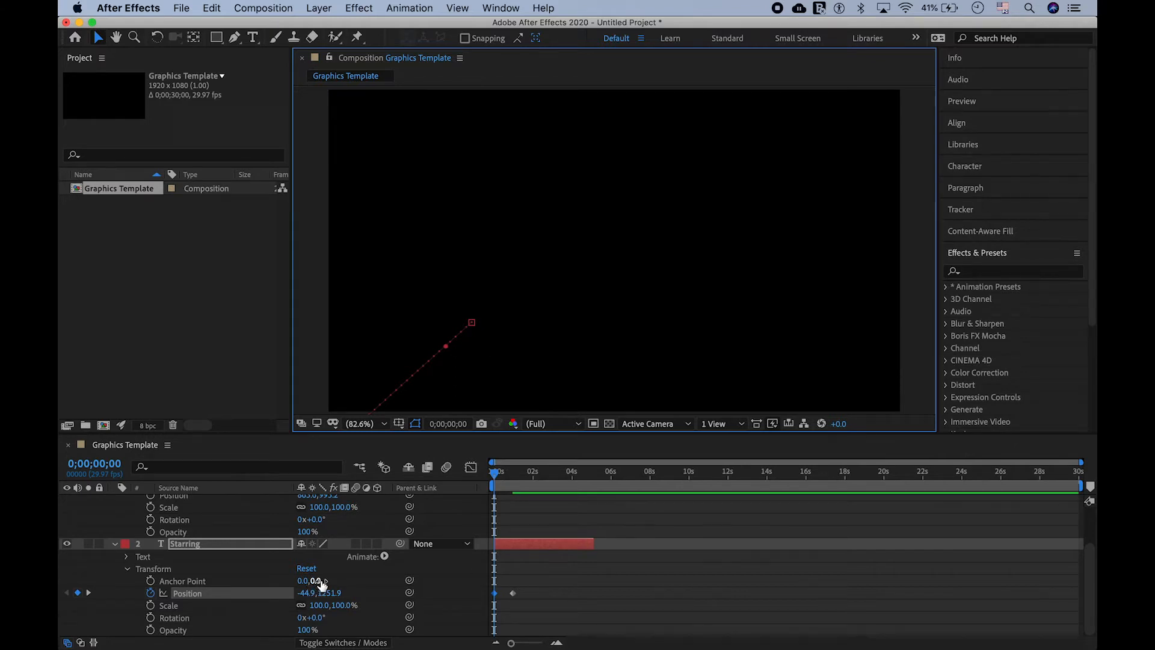
pyautogui.press('space')
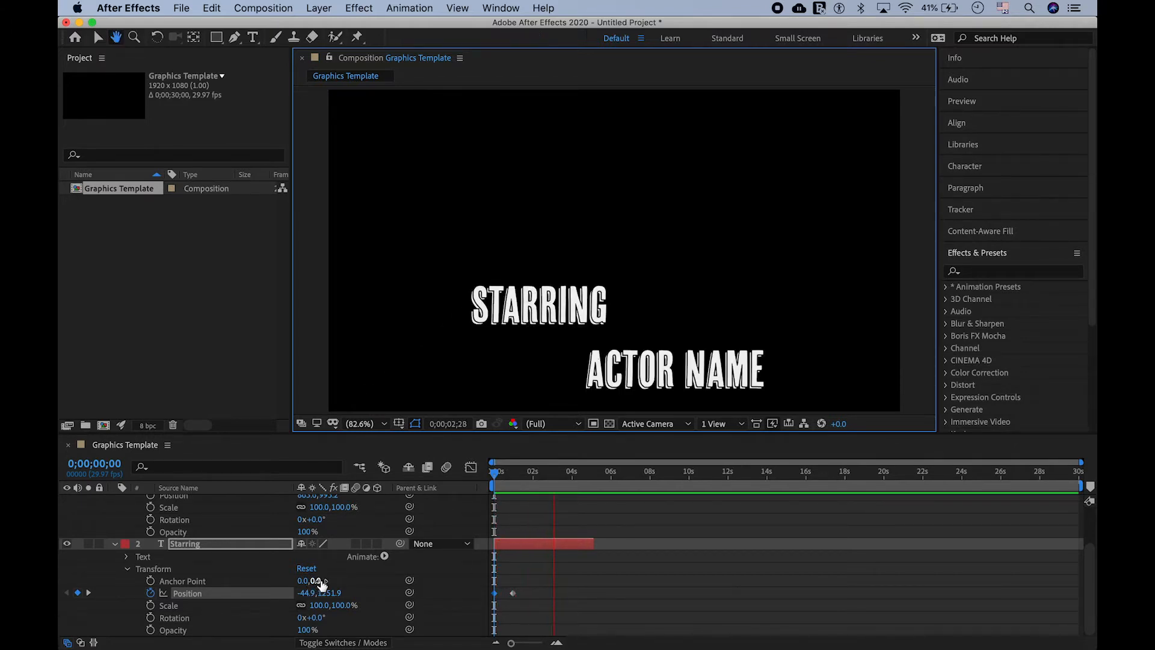
pyautogui.press('space')
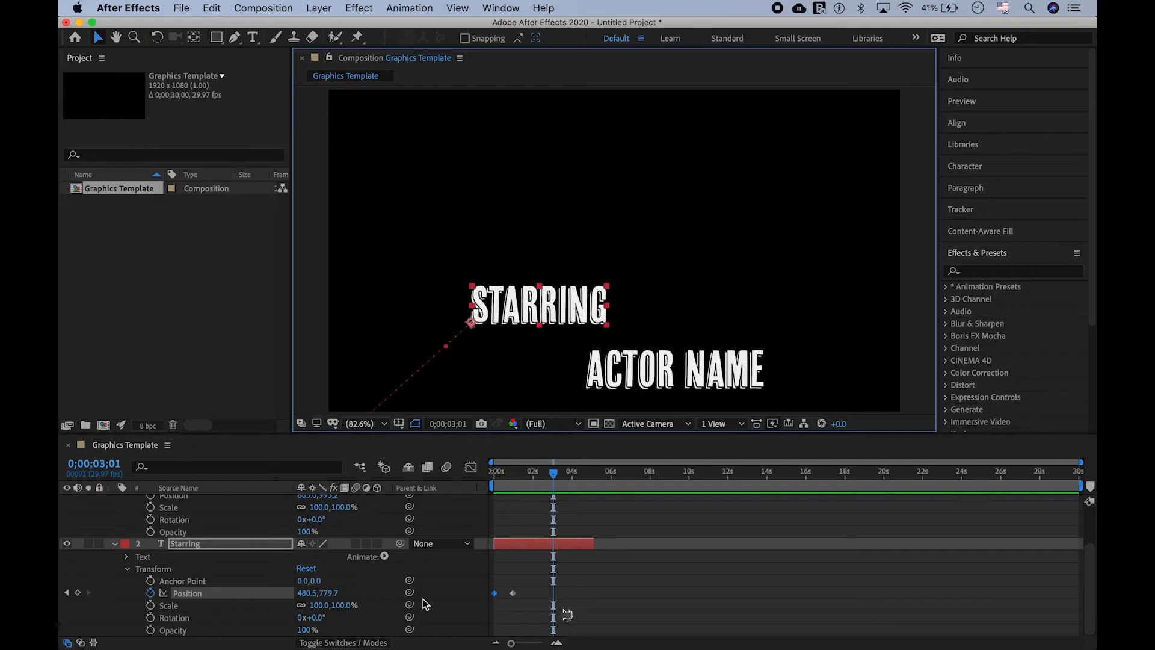
# Keyframe Actor Name's position below the frame at about 1108, 1264 at 0;00;01;09 and preview the animation.
pyautogui.click(114, 543)
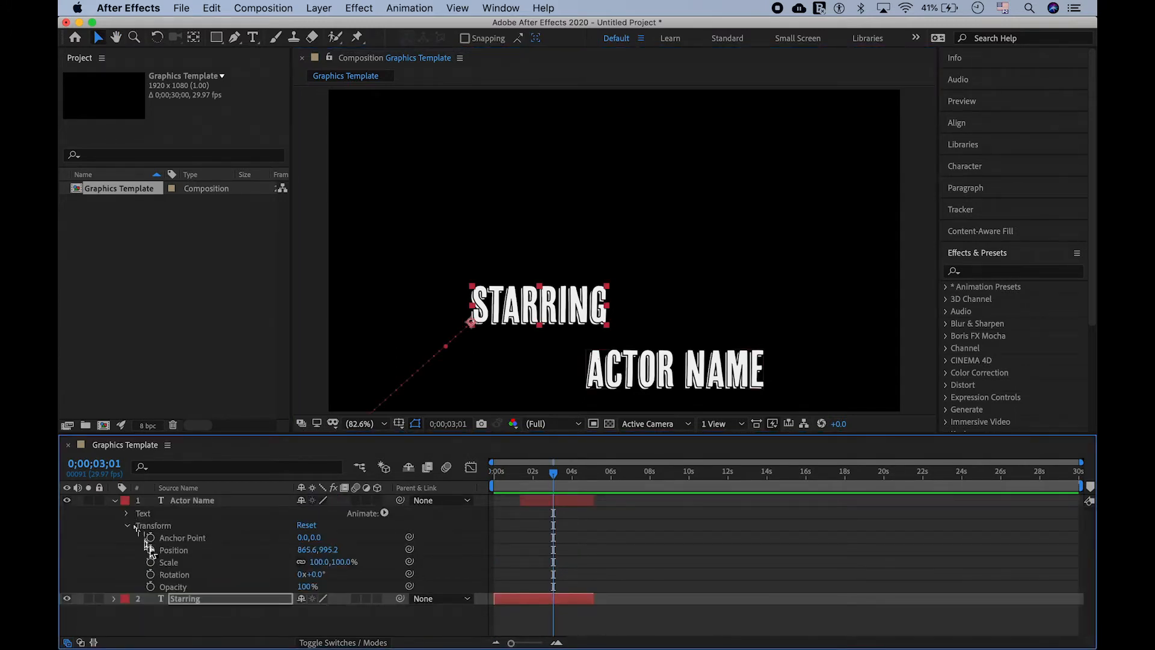
pyautogui.moveTo(553, 473); pyautogui.dragTo(522, 478)
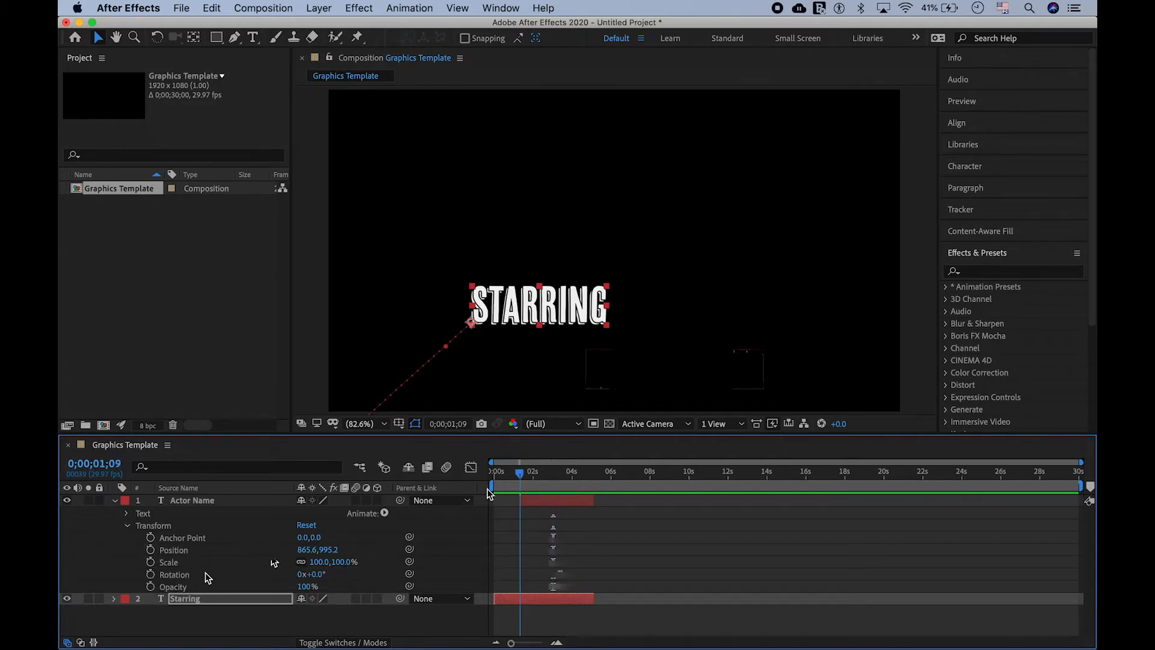
pyautogui.click(150, 549)
pyautogui.moveTo(650, 377); pyautogui.dragTo(724, 456)
pyautogui.click(542, 472)
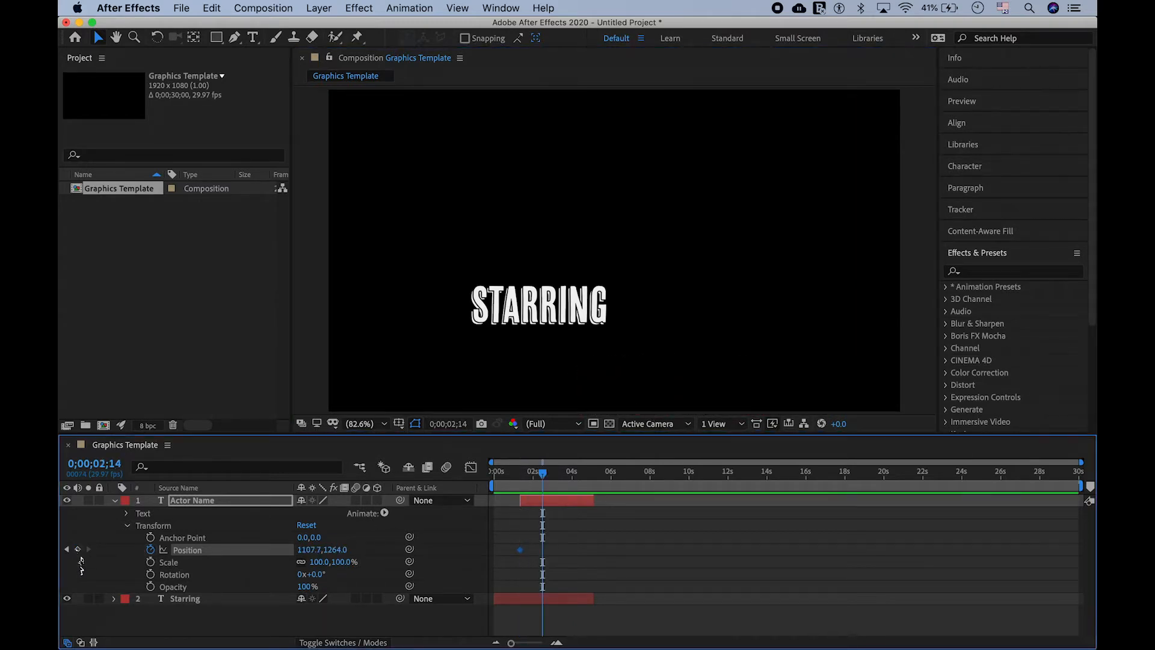
pyautogui.press('space')
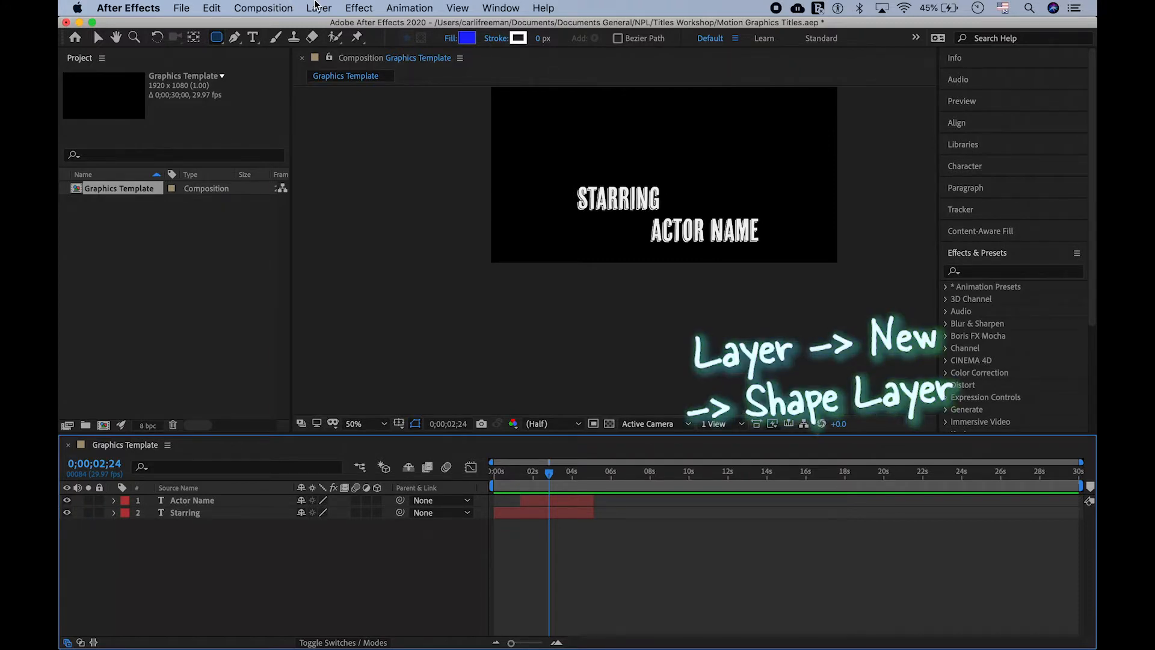
# Add a shape layer with a blue rounded rectangle around the Starring text and place it beneath both text layers.
pyautogui.click(317, 7)
pyautogui.moveTo(328, 25)
pyautogui.click(519, 100)
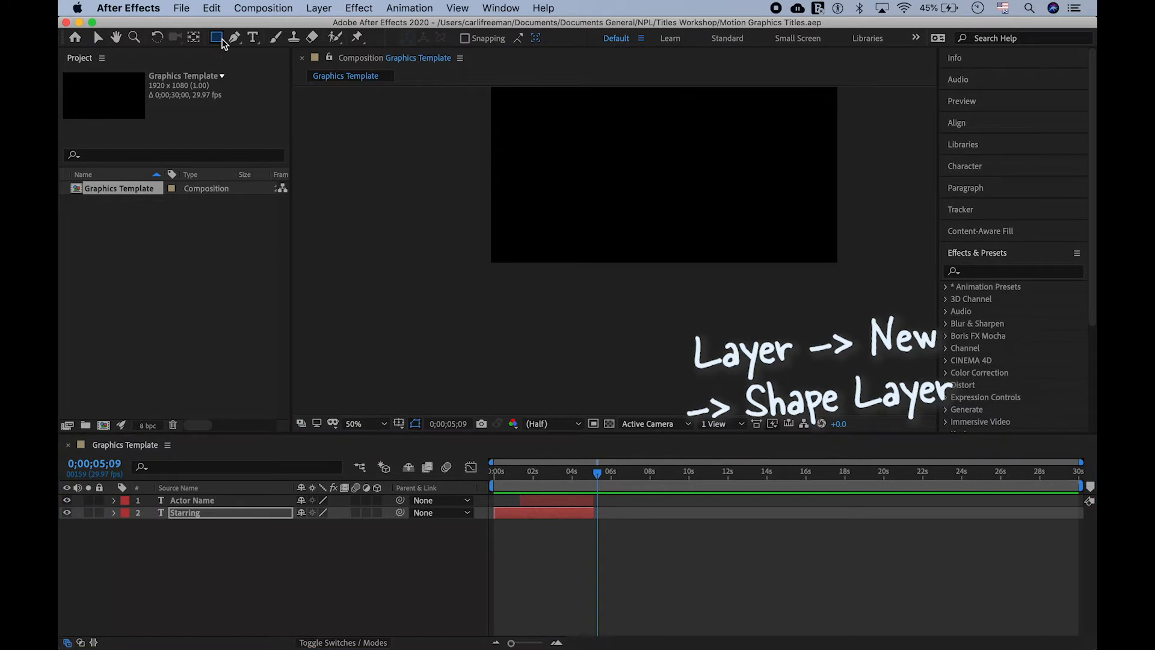
pyautogui.moveTo(217, 36); pyautogui.dragTo(264, 54)
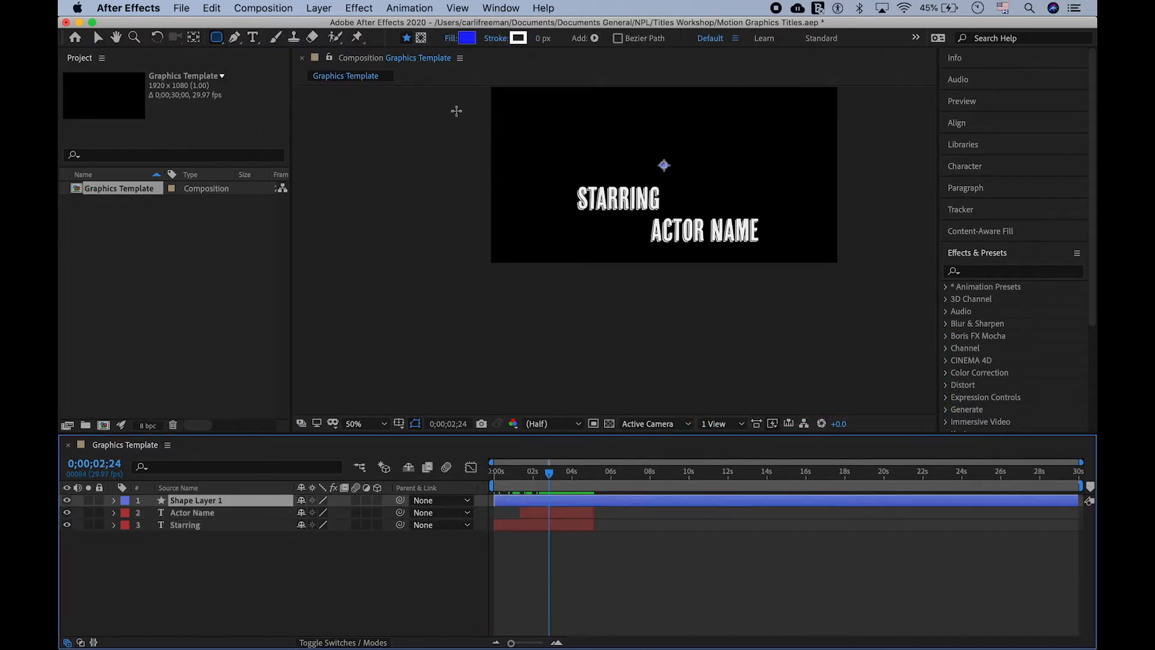
pyautogui.moveTo(562, 179); pyautogui.dragTo(672, 214)
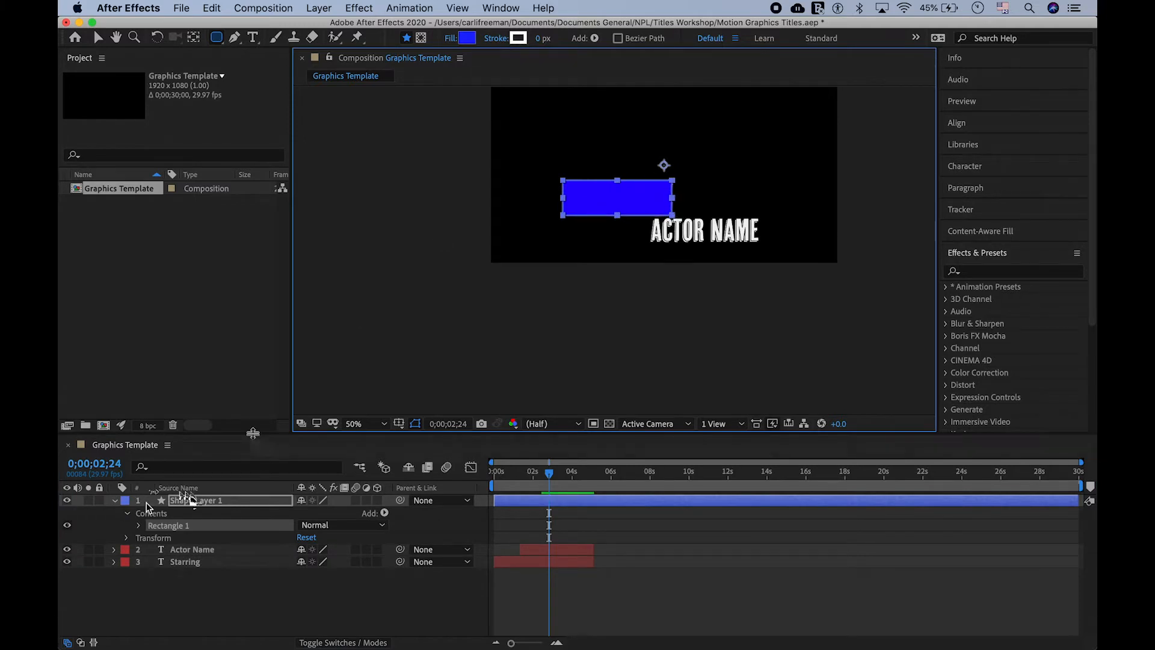
pyautogui.moveTo(161, 504); pyautogui.dragTo(212, 583)
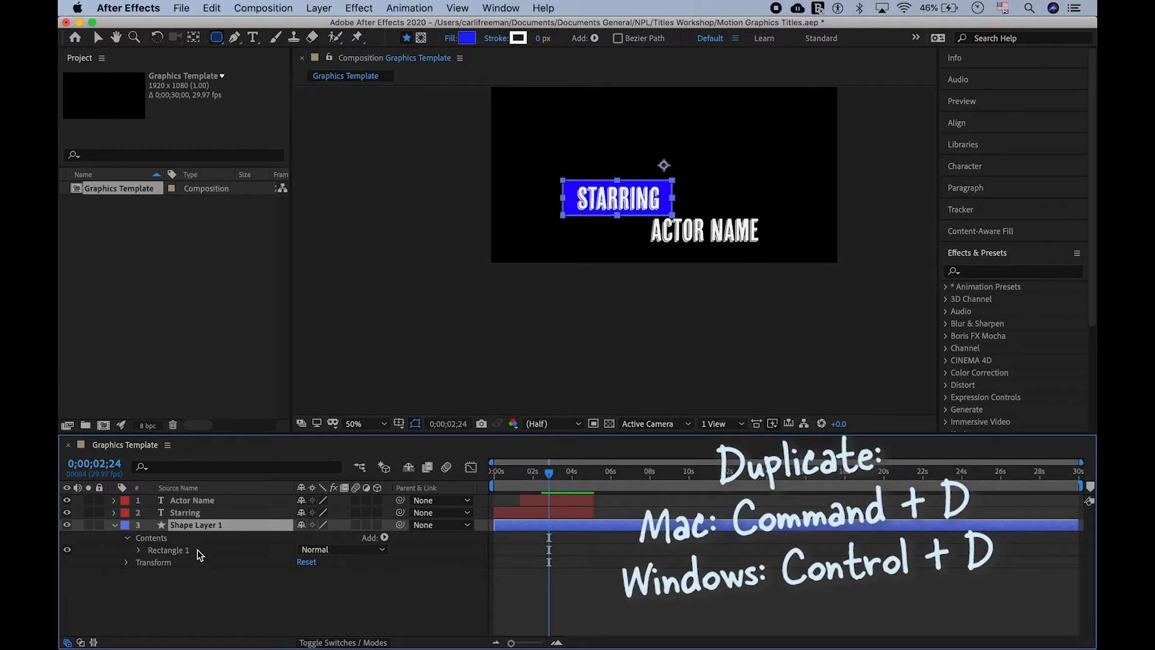
# Duplicate the shape layer, draw a rounded rectangle behind Actor Name filled with magenta pink, and preview the titles.
pyautogui.press('super+d')
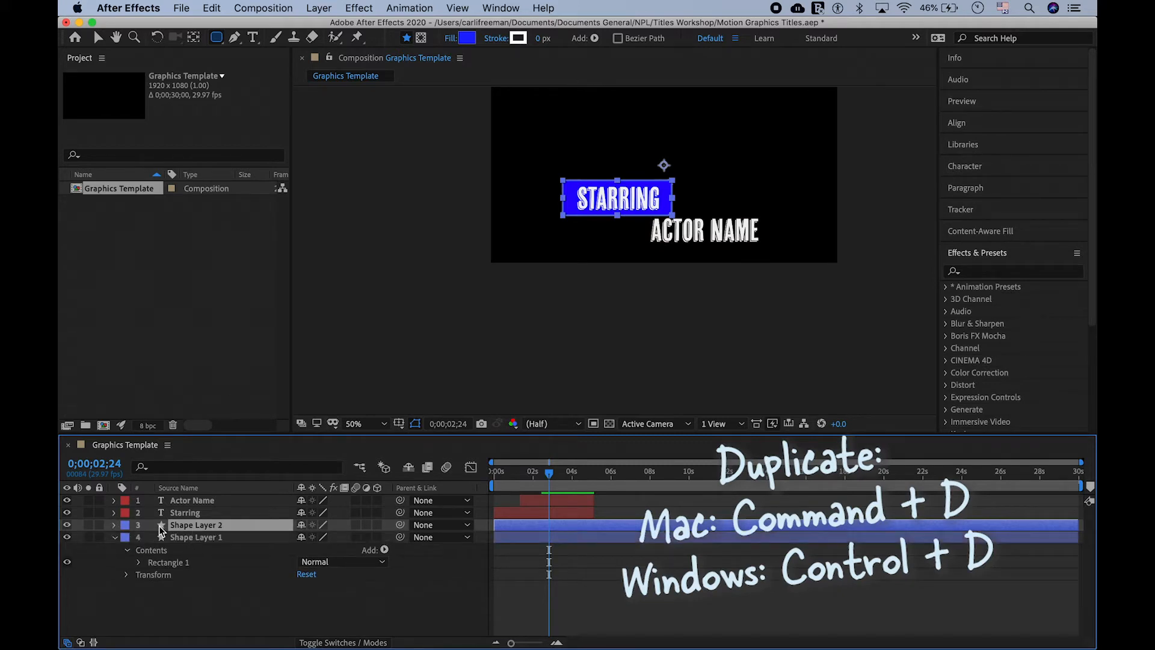
pyautogui.moveTo(768, 247)
pyautogui.mouseDown()
pyautogui.moveTo(685, 236)
pyautogui.moveTo(645, 212)
pyautogui.mouseUp()
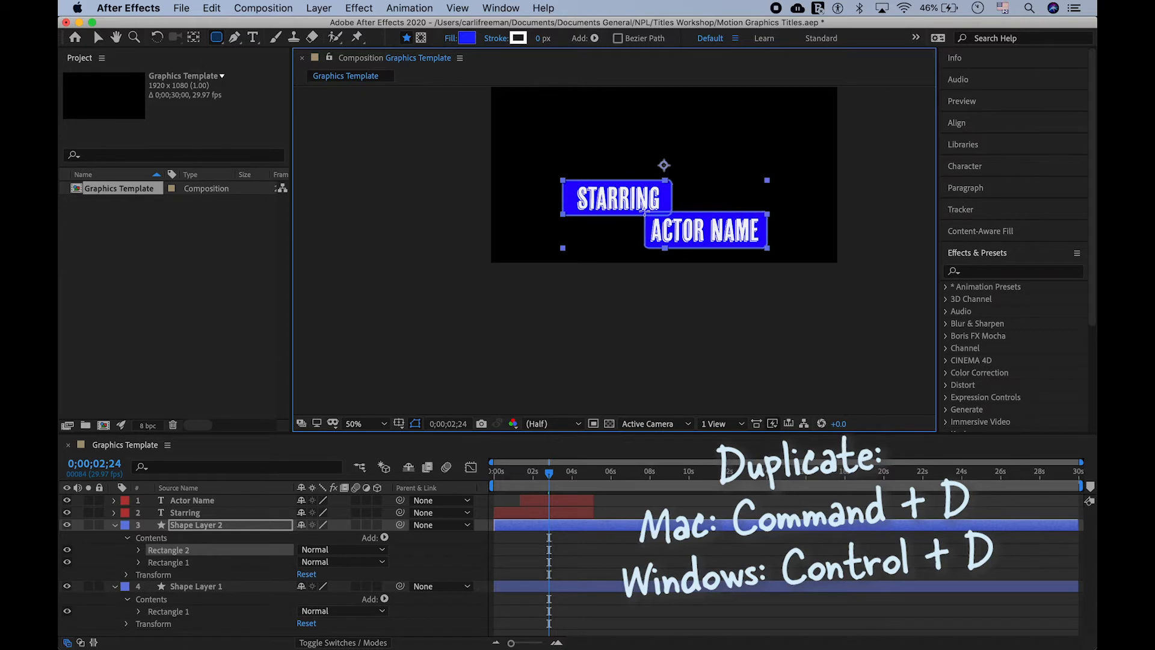
pyautogui.click(467, 39)
pyautogui.click(602, 287)
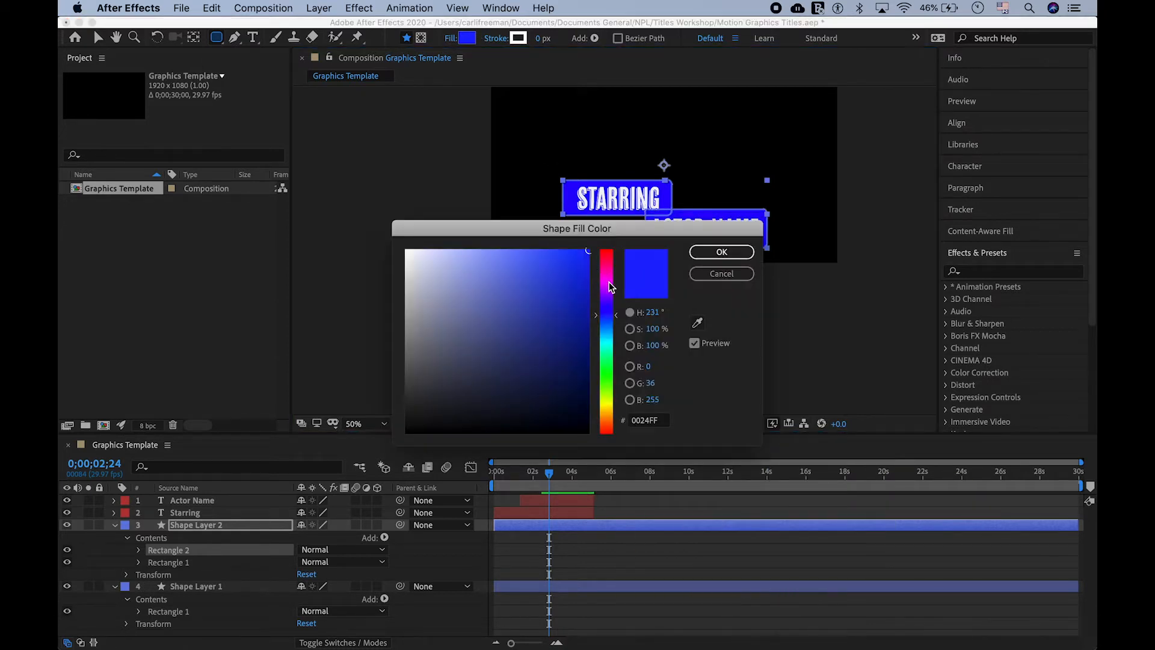
pyautogui.click(722, 252)
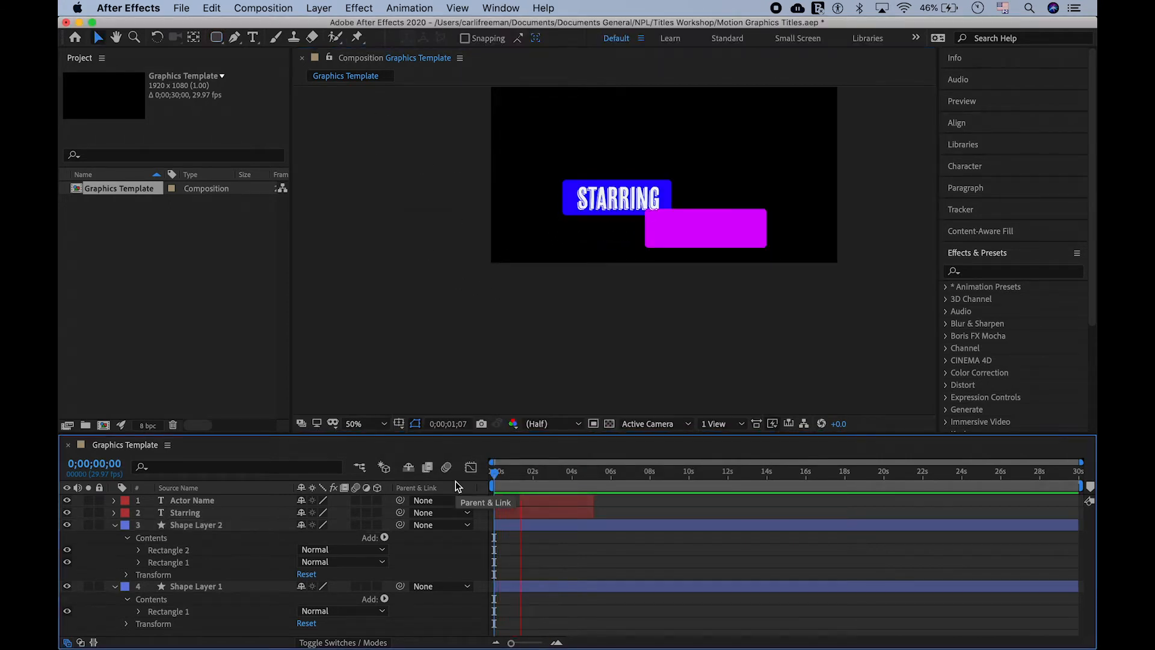
pyautogui.press('space')
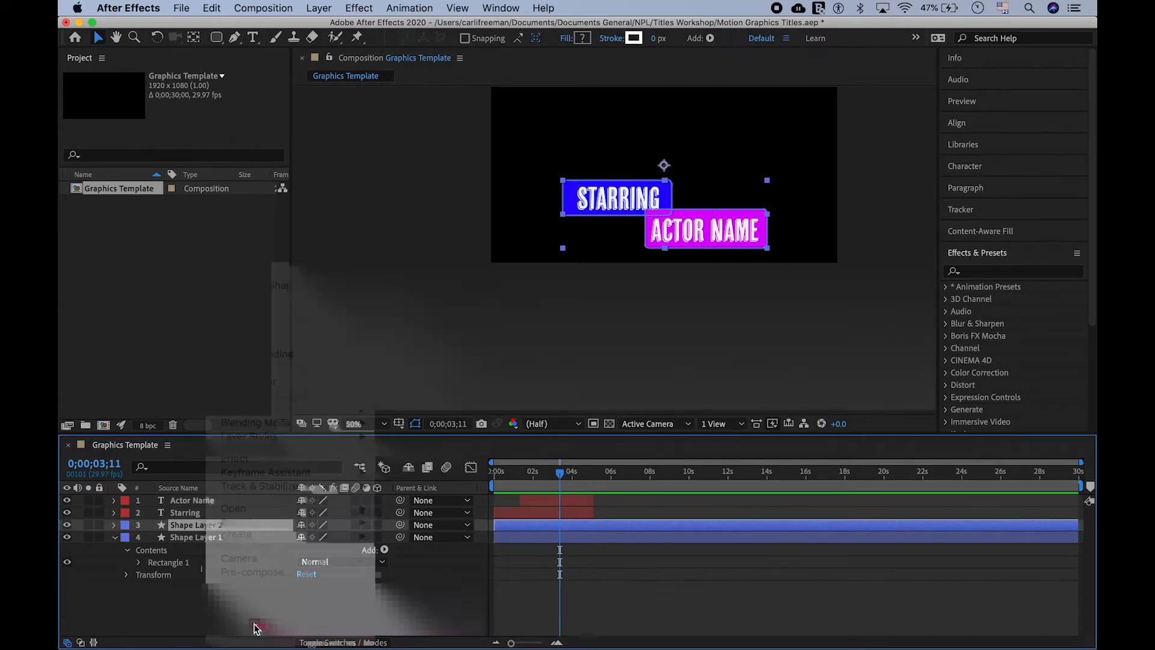
# Rename Shape Layer 2 as "Pink Rectangle" and Shape Layer 1 as "Blue Rectangle".
pyautogui.press('Return')
pyautogui.write('Pink S')
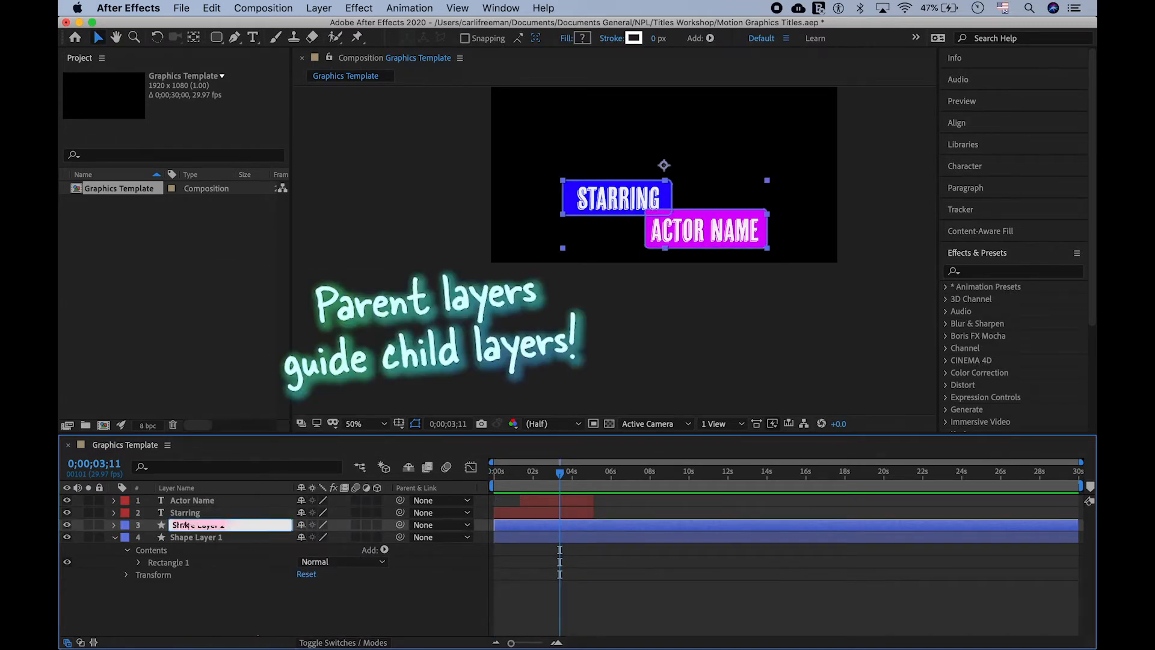
pyautogui.write('ectangle')
pyautogui.press('Return')
pyautogui.hotkey('ctrl', 'Down')
pyautogui.press('Return')
pyautogui.write('Blue Rectangle')
pyautogui.press('Return')
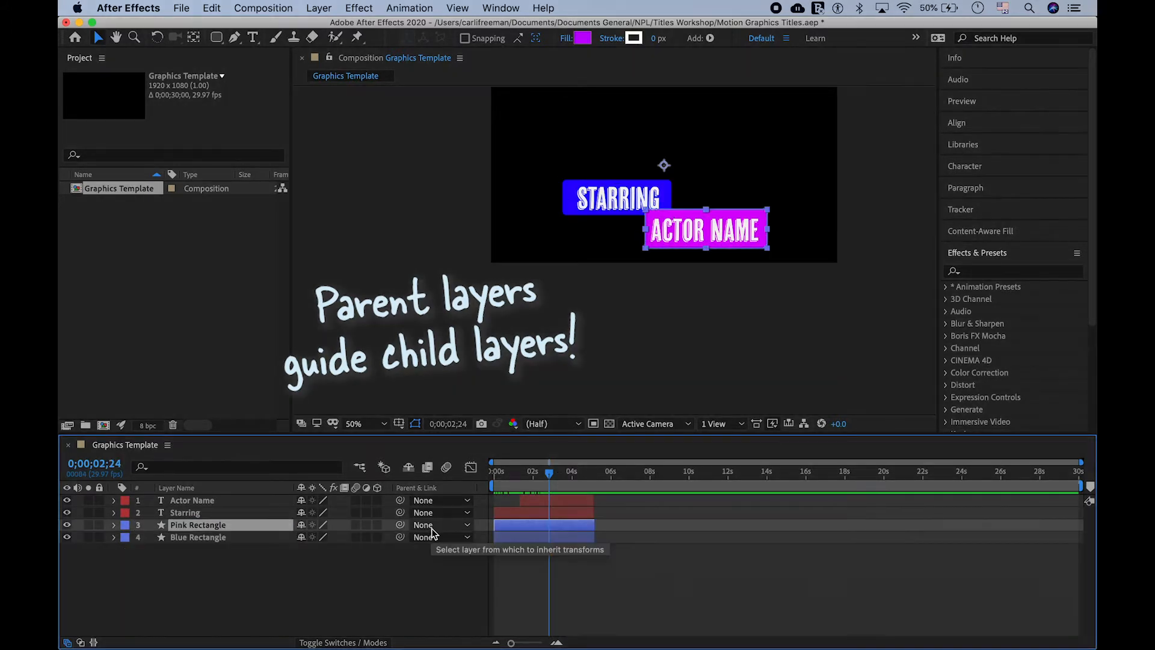
# Parent Pink Rectangle to Actor Name and Blue Rectangle to Starring, and preview the animation from the start.
pyautogui.click(431, 526)
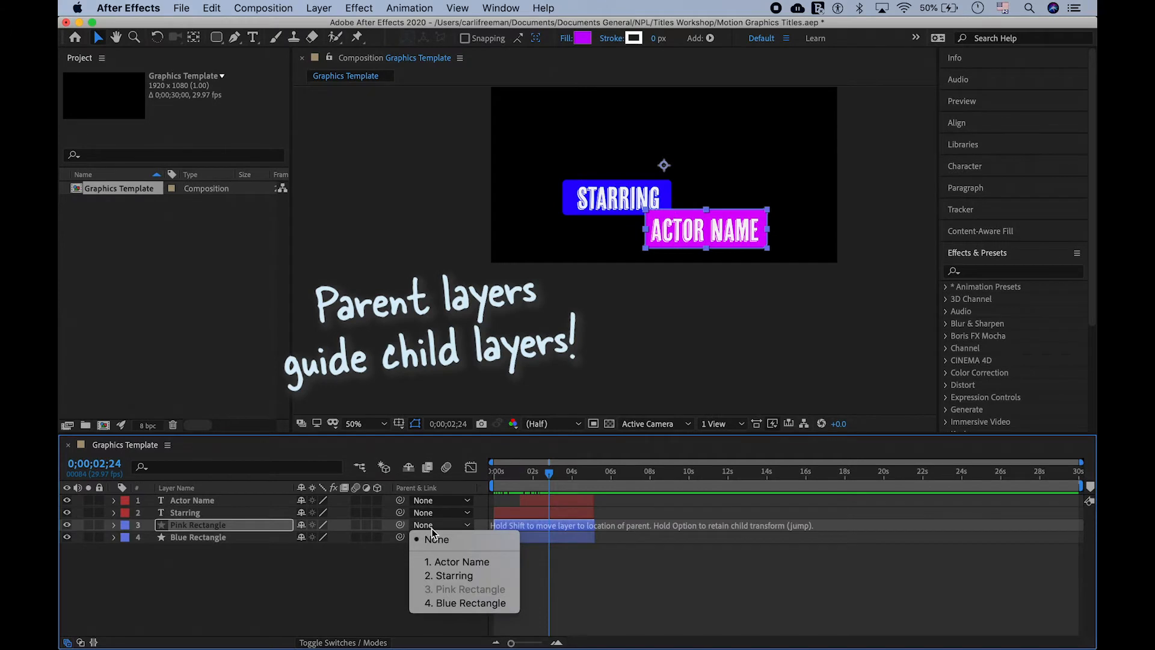
pyautogui.click(443, 561)
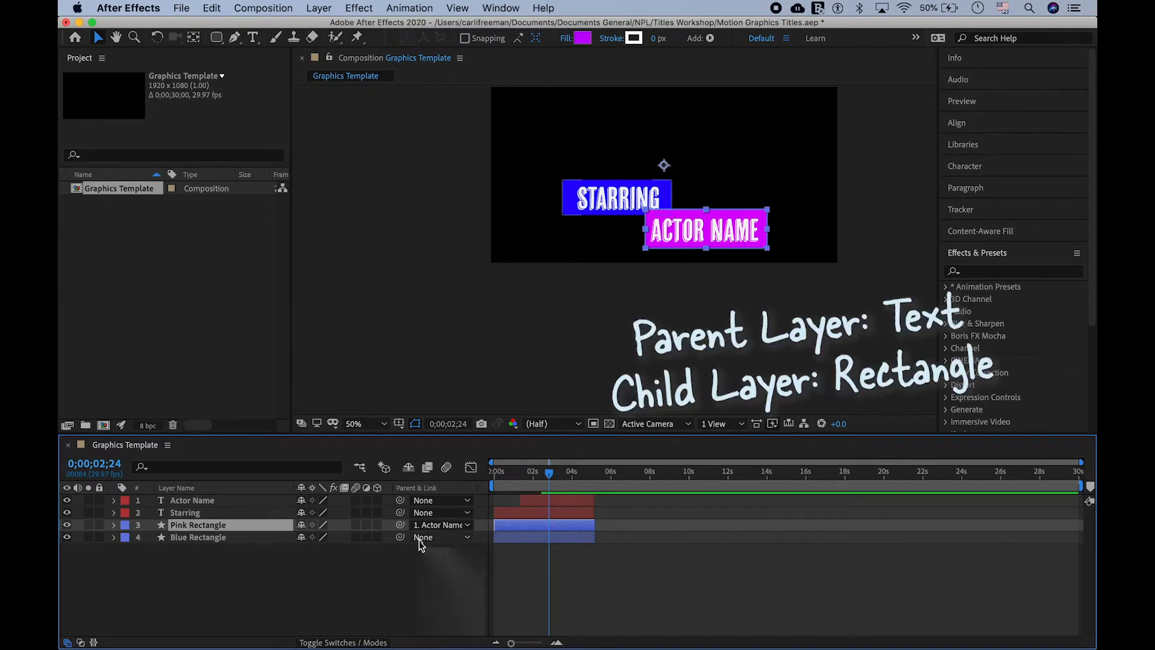
pyautogui.click(443, 540)
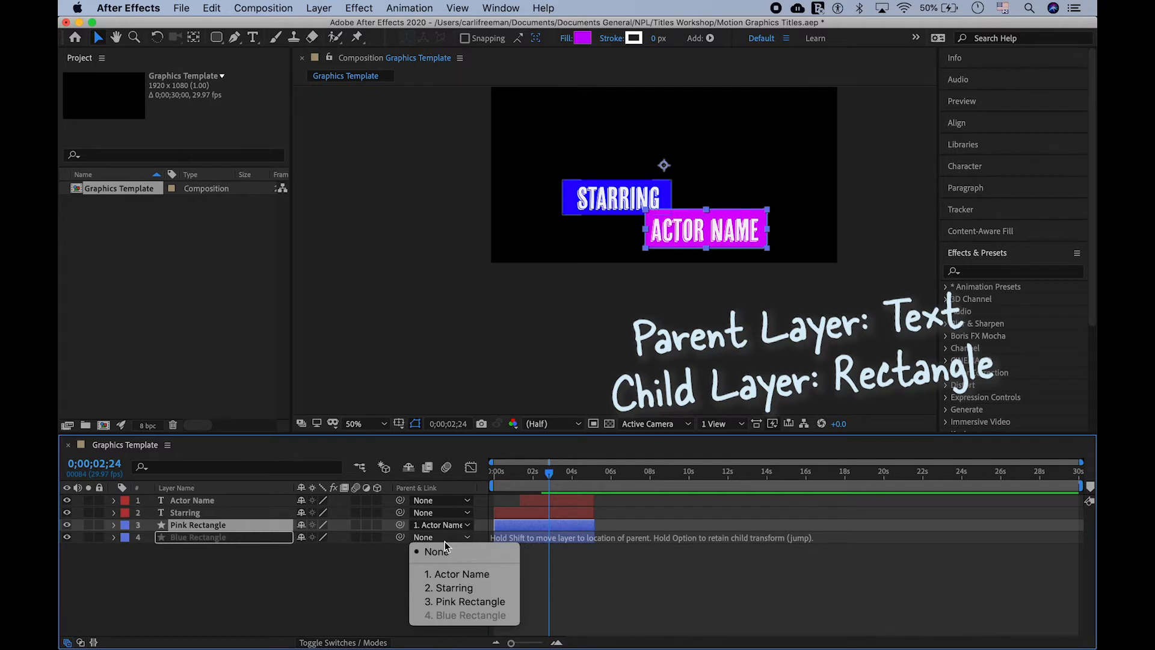
pyautogui.click(455, 587)
pyautogui.press('Home')
pyautogui.press('space')
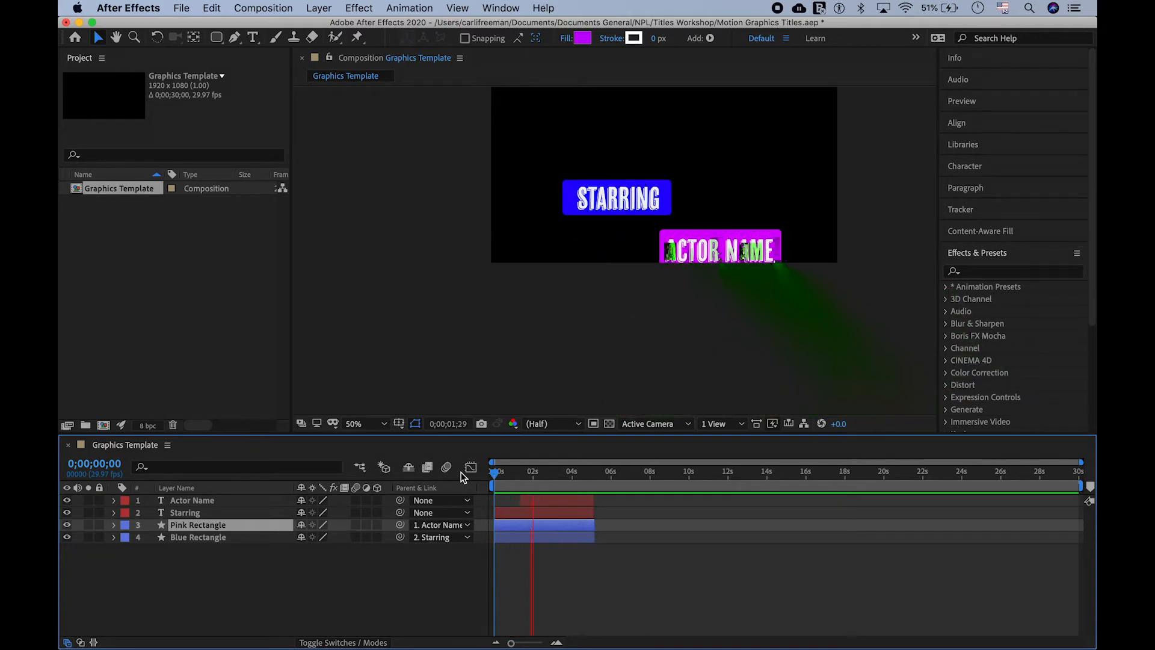
# Switch to the Effects workspace and apply the CC Twister transition effect to the Pink Rectangle layer.
pyautogui.click(501, 8)
pyautogui.moveTo(552, 25)
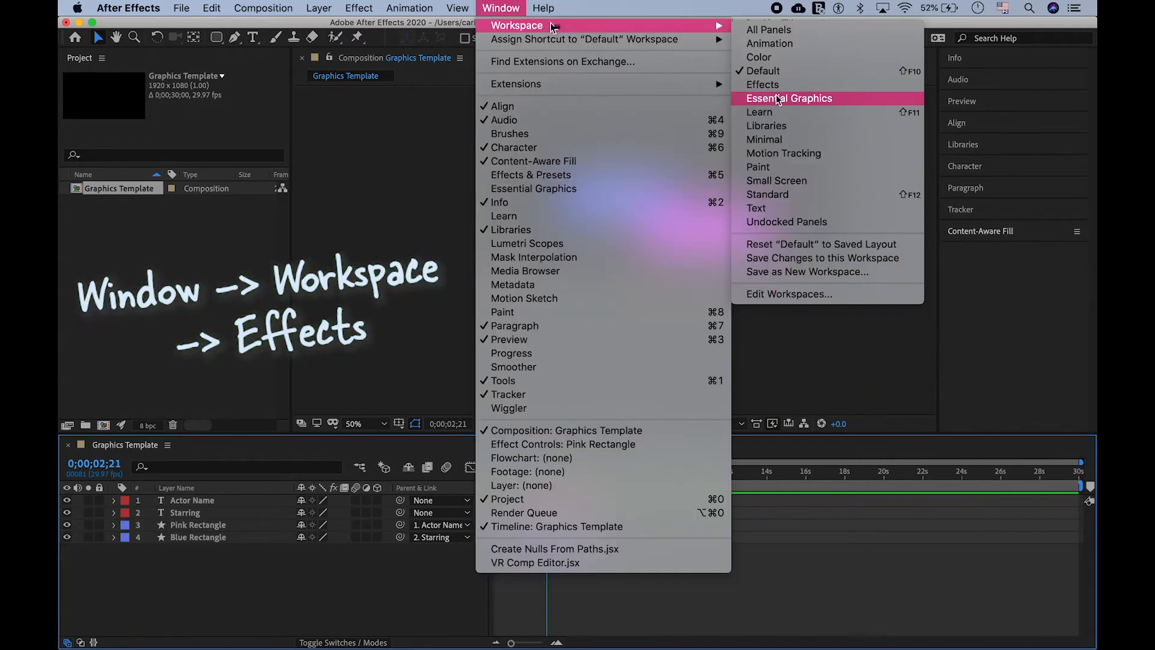
pyautogui.click(763, 84)
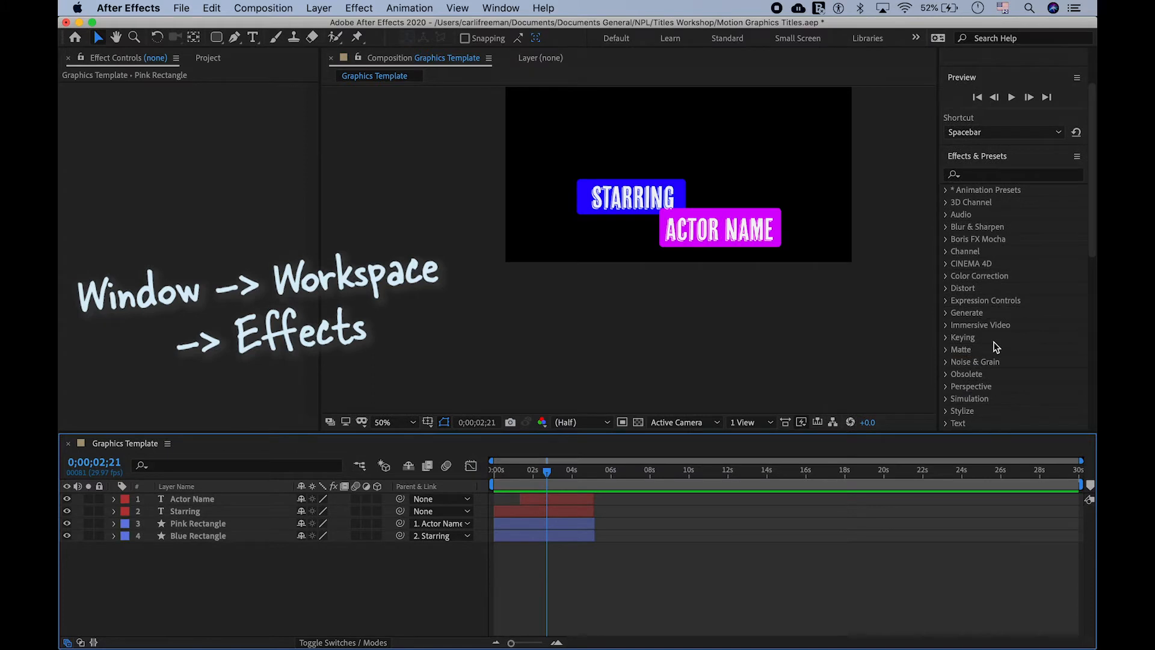
pyautogui.scroll(-4, 995, 347)
pyautogui.click(989, 334)
pyautogui.moveTo(995, 238); pyautogui.dragTo(217, 109)
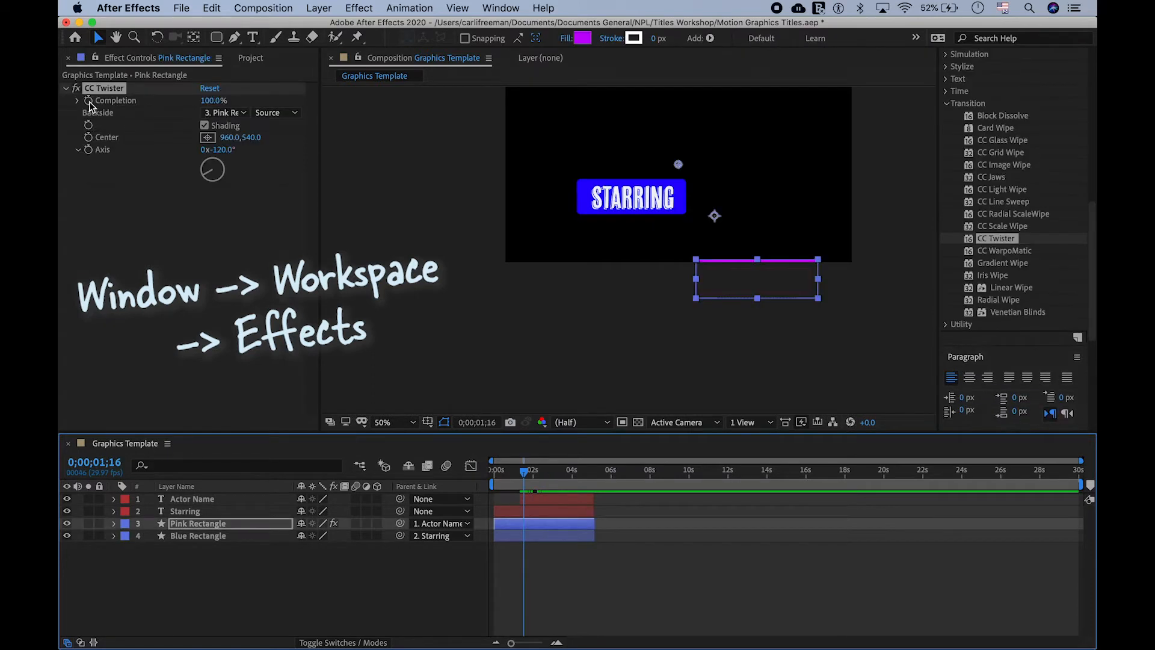
# Keyframe the Pink Rectangle's CC Twister Completion at 0% at 0;00;01;16.
pyautogui.click(114, 523)
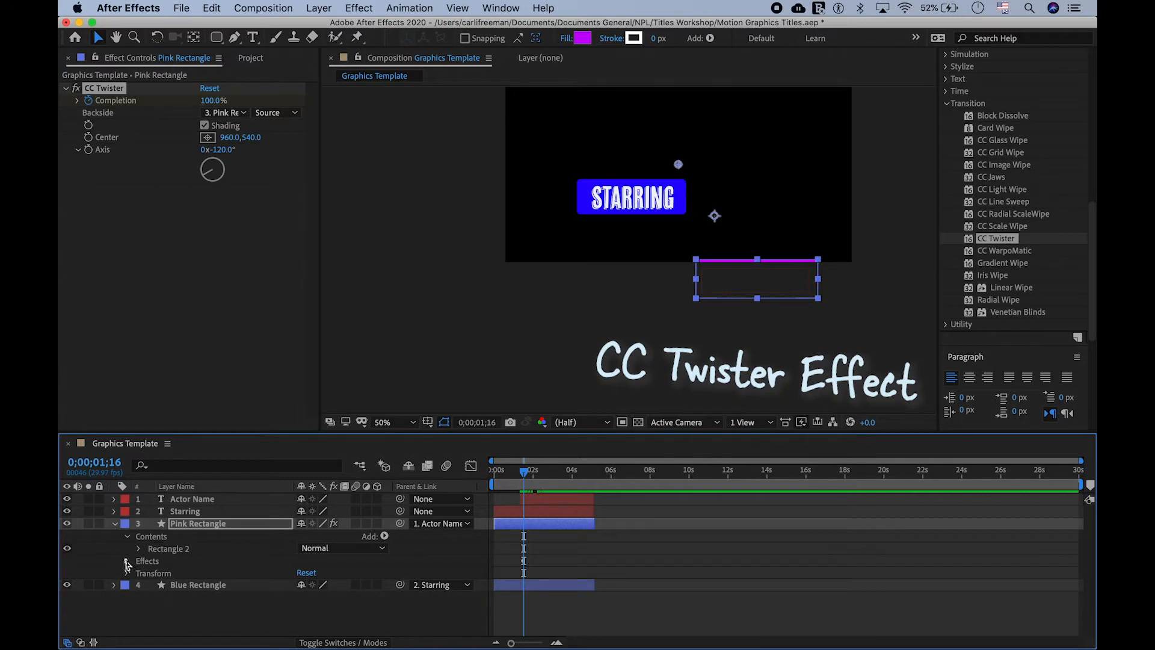
pyautogui.click(126, 561)
pyautogui.click(139, 572)
pyautogui.scroll(-2, 290, 550)
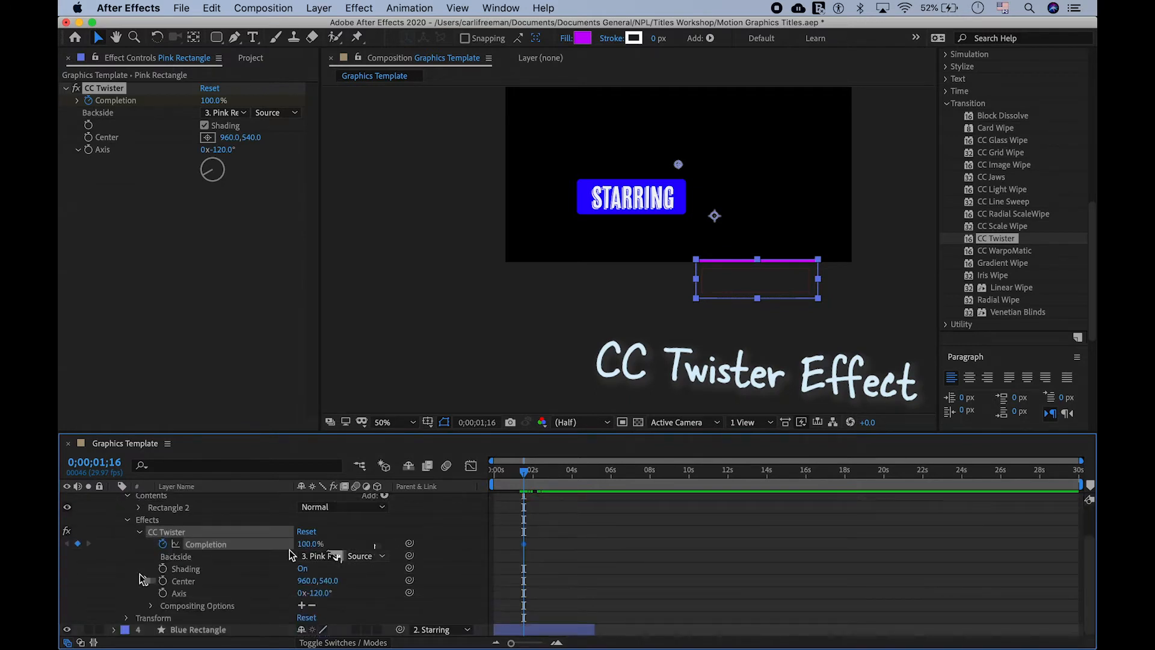
pyautogui.click(310, 544)
pyautogui.write('0')
pyautogui.press('Return')
# Add a 100% CC Twister Completion keyframe to Pink Rectangle at 0;00;02;22 and check the twist.
pyautogui.moveTo(524, 471); pyautogui.dragTo(551, 472)
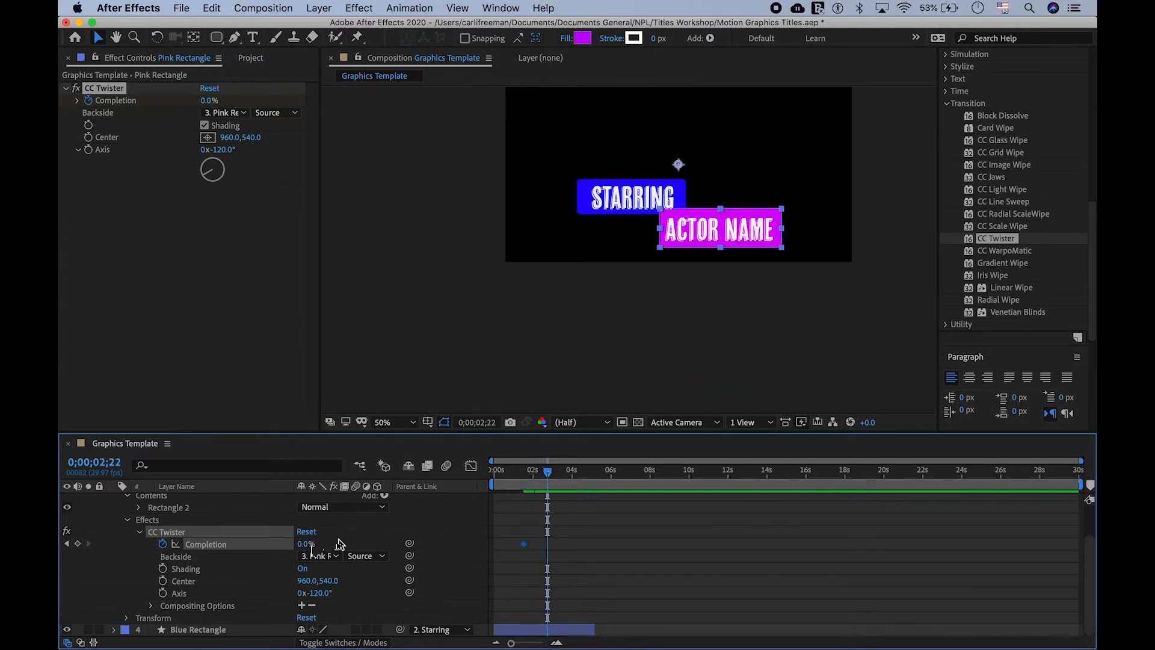
pyautogui.click(77, 543)
pyautogui.click(306, 544)
pyautogui.write('100')
pyautogui.press('Return')
pyautogui.click(517, 471)
# Apply Venetian Blinds to the Blue Rectangle layer and keyframe its Transition Completion at 0% at 0;00;00;00.
pyautogui.moveTo(1014, 312); pyautogui.dragTo(175, 536)
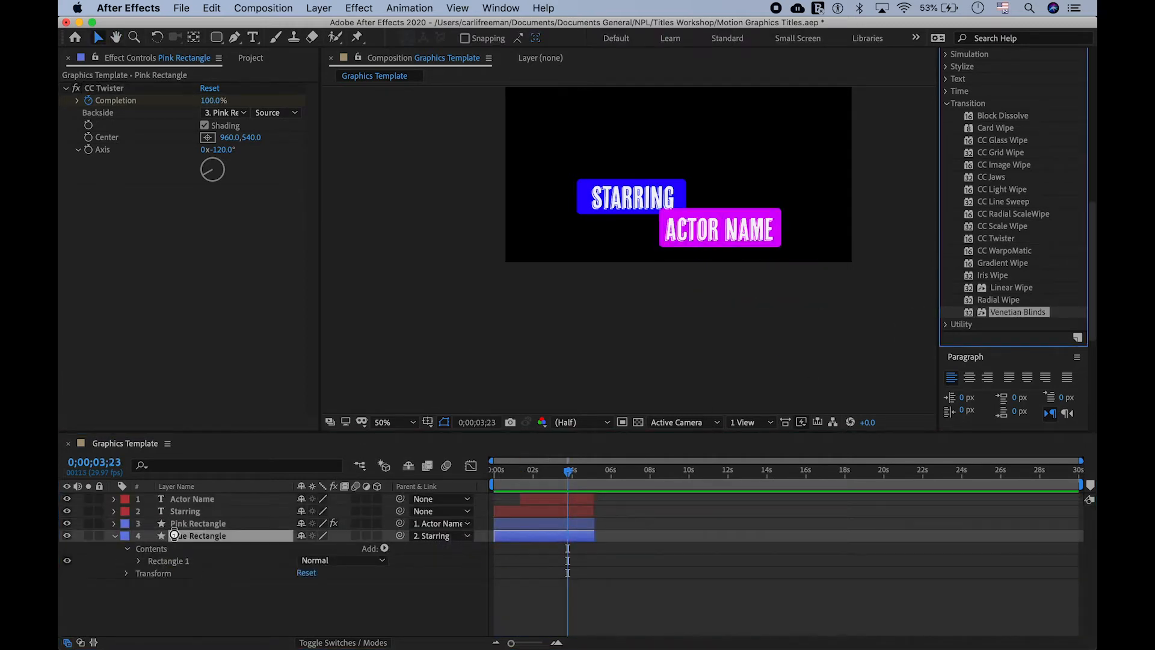
pyautogui.click(126, 572)
pyautogui.click(139, 585)
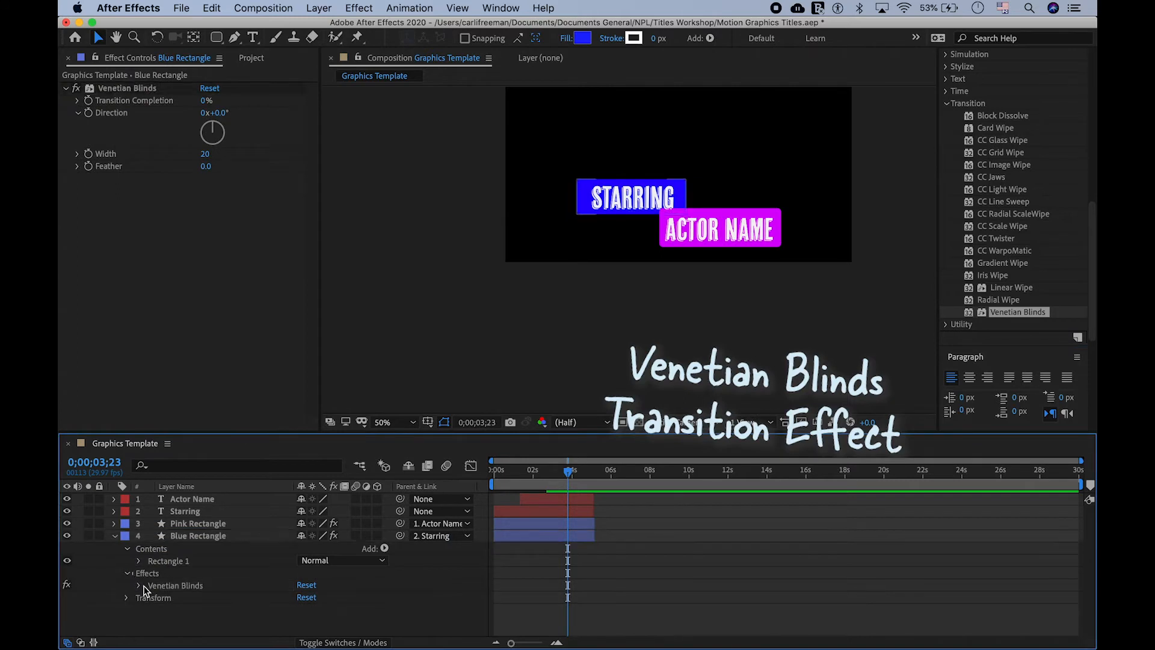
pyautogui.click(140, 584)
pyautogui.moveTo(566, 477); pyautogui.dragTo(493, 476)
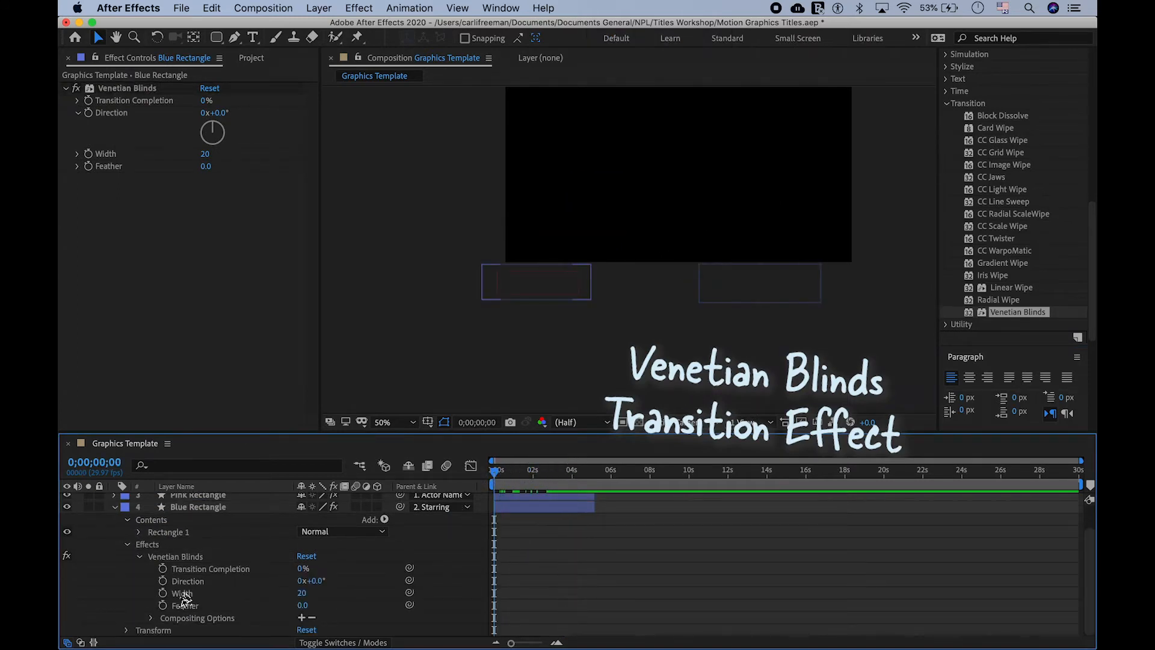
pyautogui.click(163, 569)
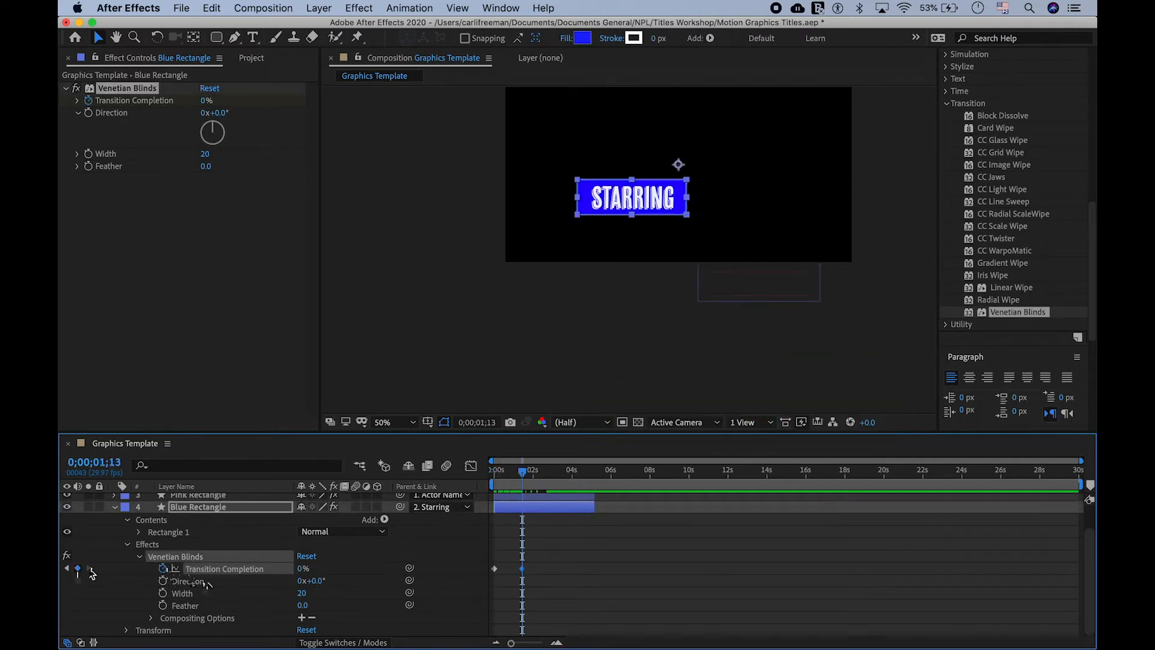
# Keyframe the Blue Rectangle's Venetian Blinds Transition Completion at 100% at 0;00;01;13 and 0% at 0;00;02;13.
pyautogui.moveTo(298, 569); pyautogui.dragTo(415, 570)
pyautogui.click(542, 470)
pyautogui.click(306, 569)
pyautogui.write('0')
pyautogui.press('Return')
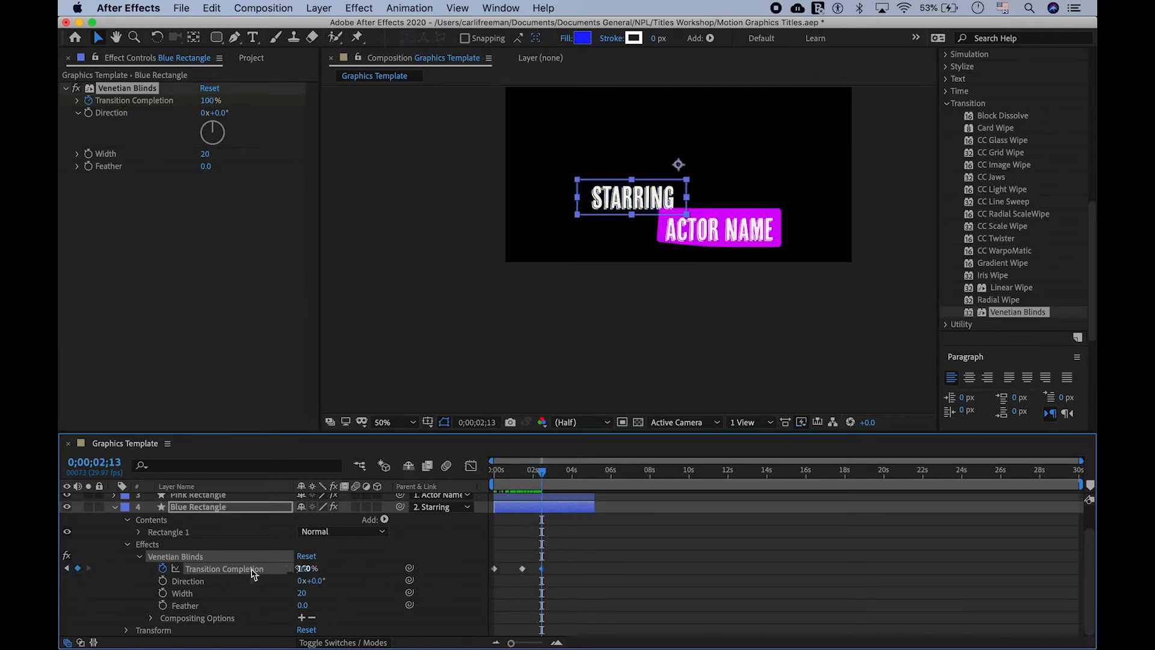
pyautogui.click(303, 569)
pyautogui.write('0')
pyautogui.press('Return')
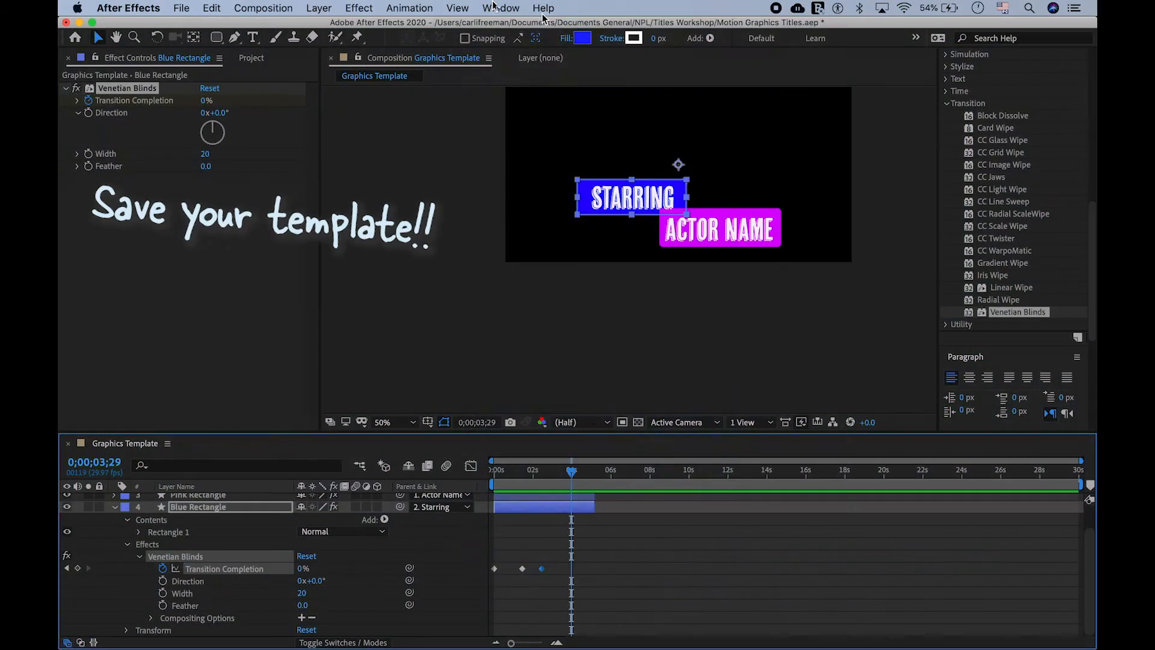
# Open Essential Graphics and set Graphics Template as the master composition.
pyautogui.click(501, 8)
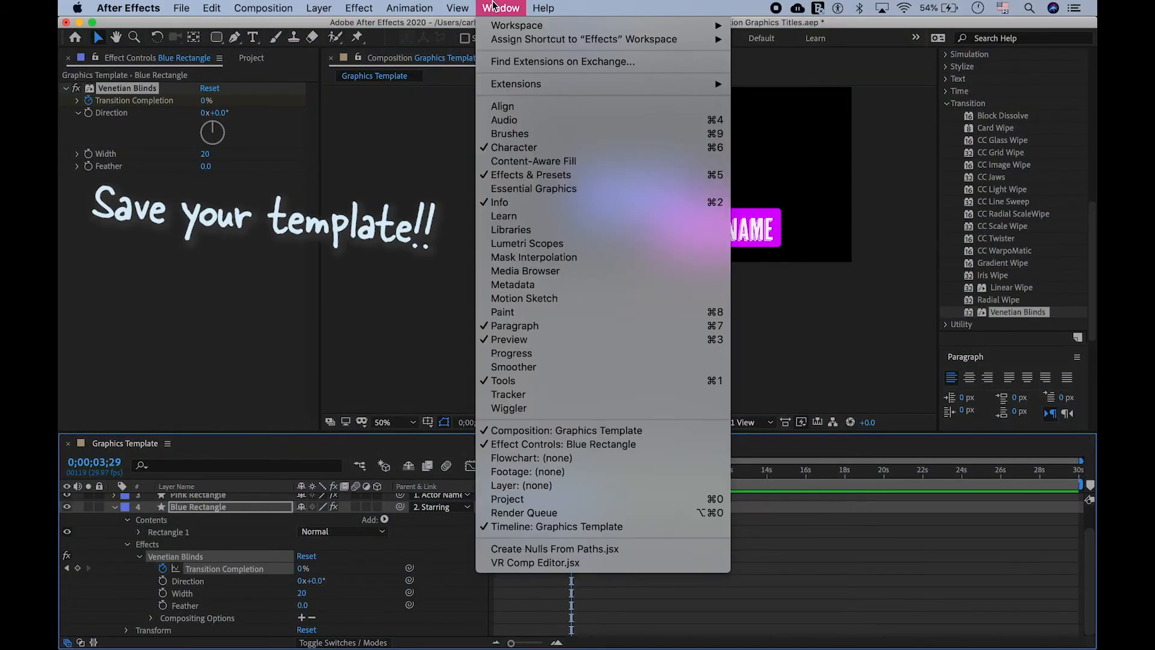
pyautogui.click(512, 188)
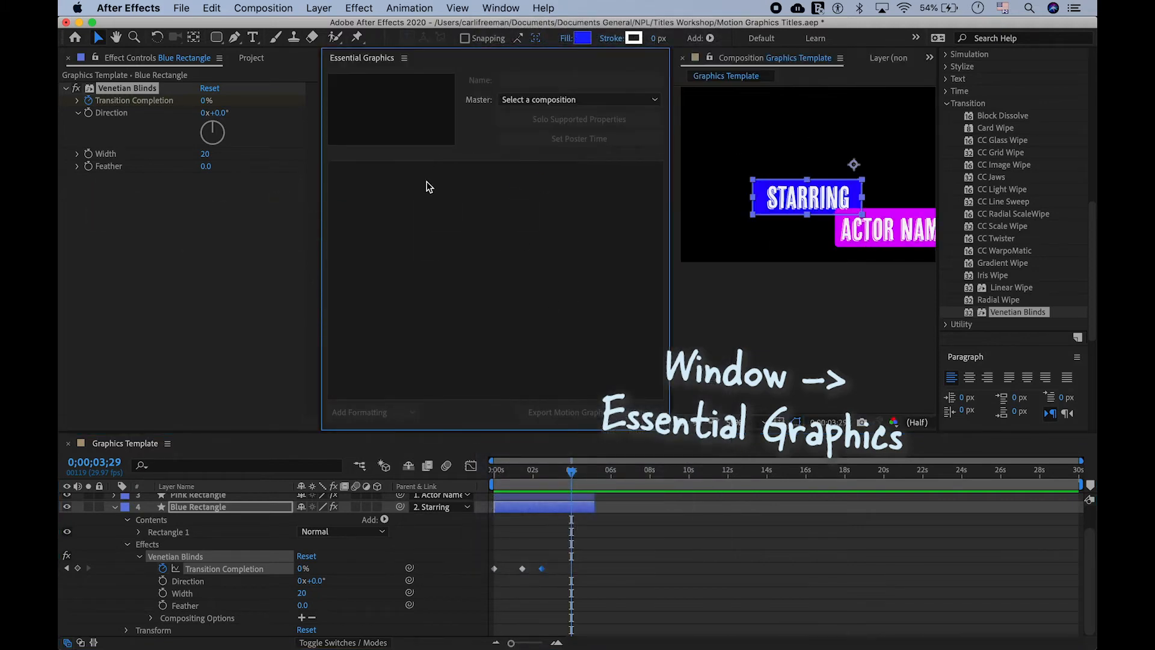
pyautogui.click(548, 103)
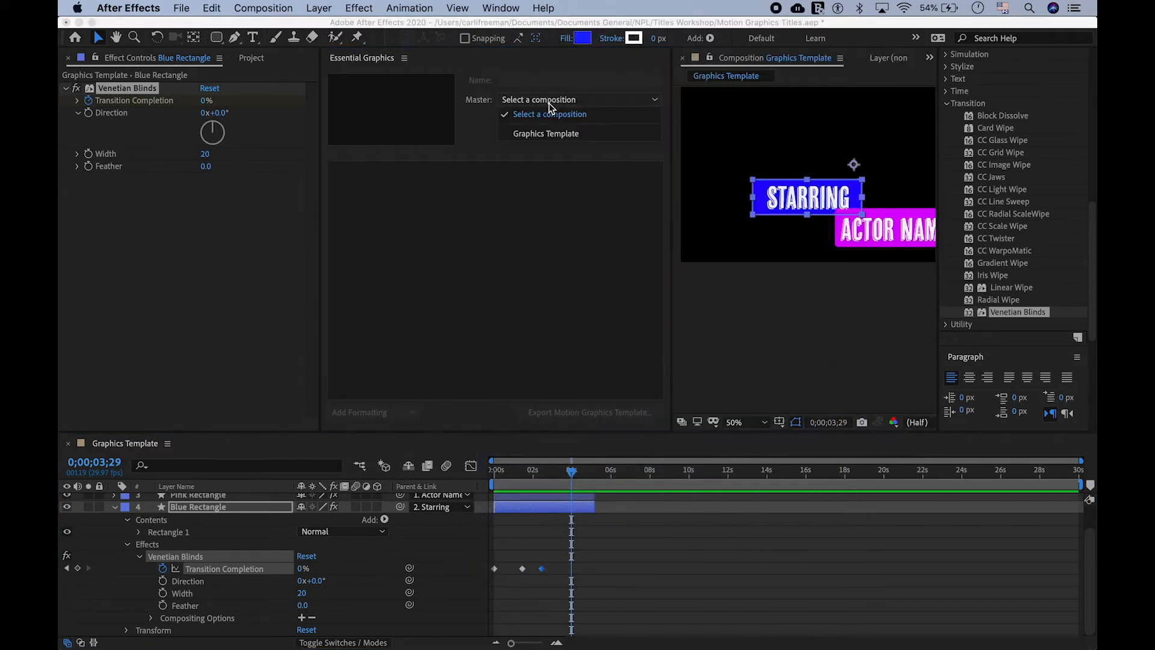
pyautogui.click(554, 136)
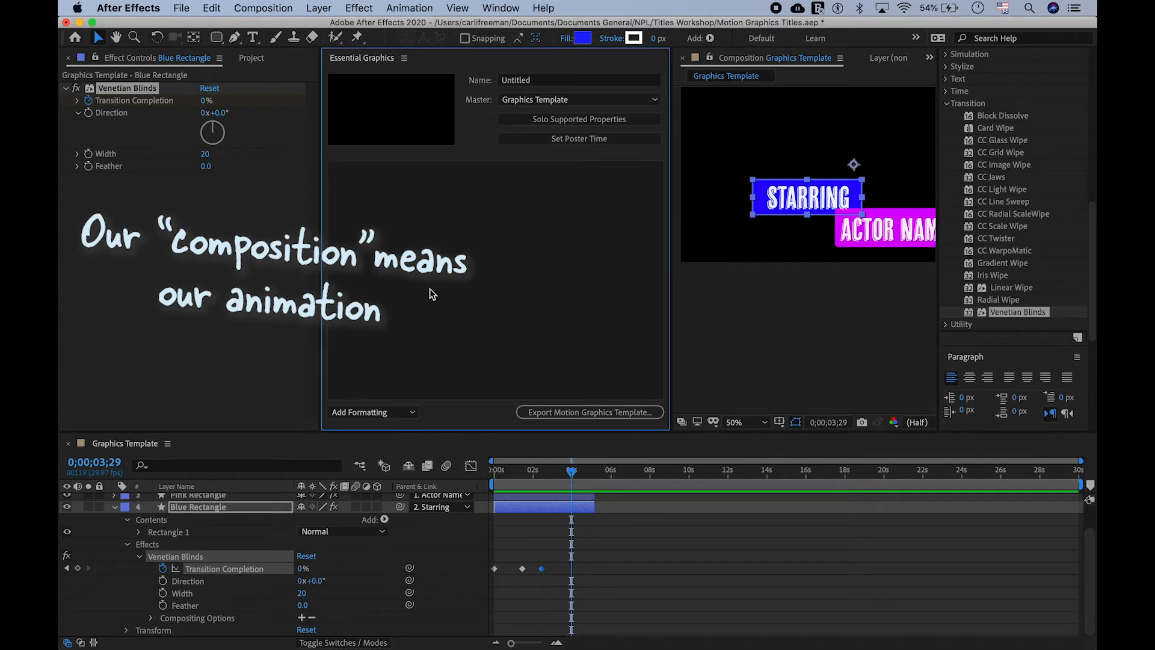
# Add the Actor Name layer's Source Text and Scale to the Essential Graphics template as editable properties.
pyautogui.scroll(3, 176, 527)
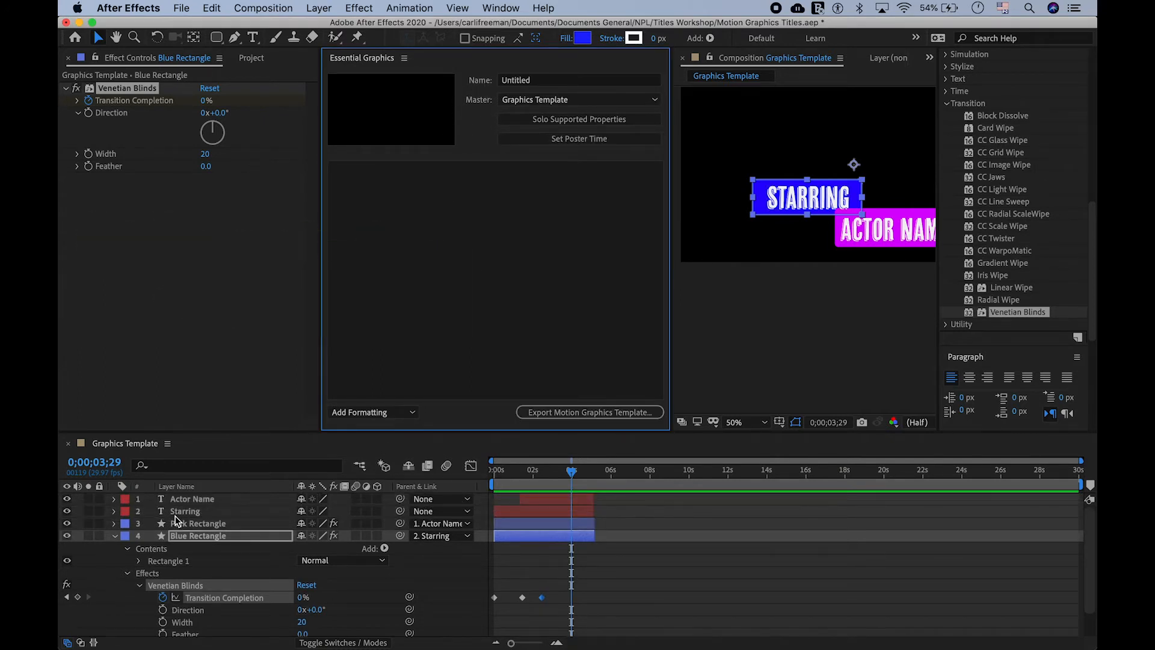
pyautogui.click(114, 500)
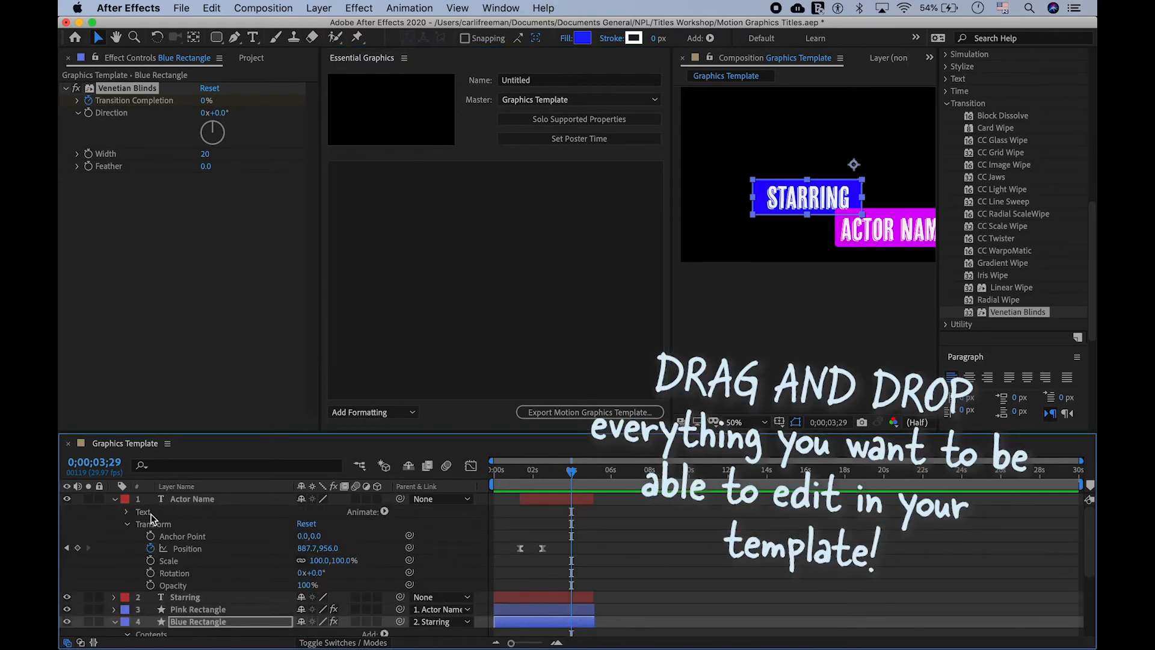
pyautogui.click(142, 514)
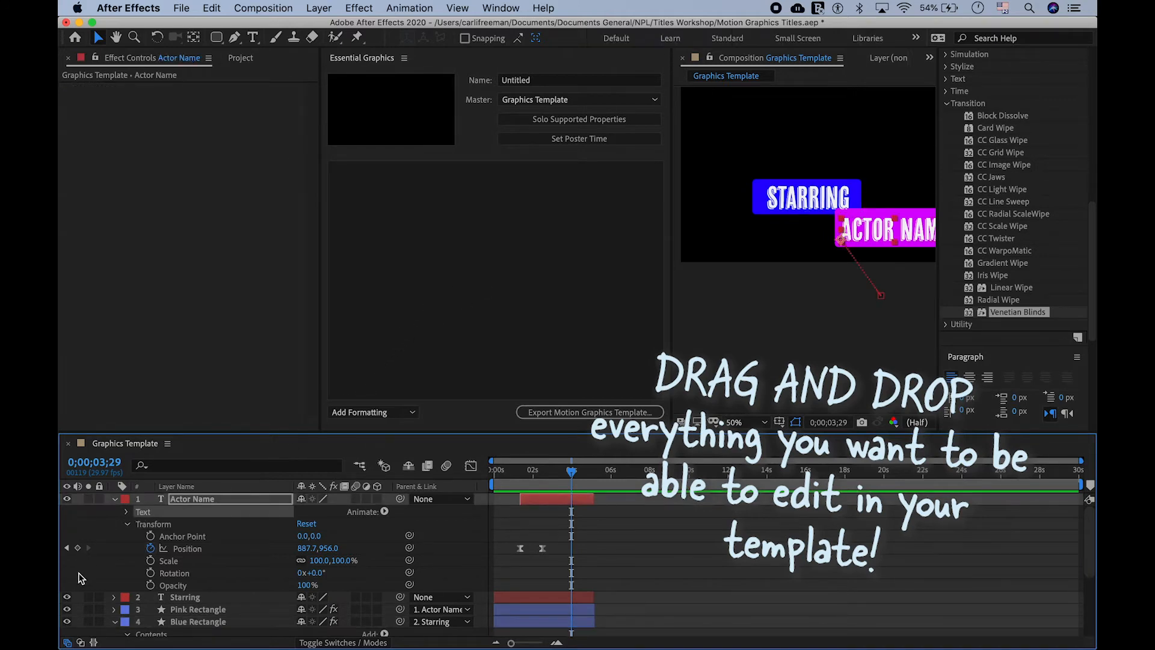
pyautogui.click(128, 512)
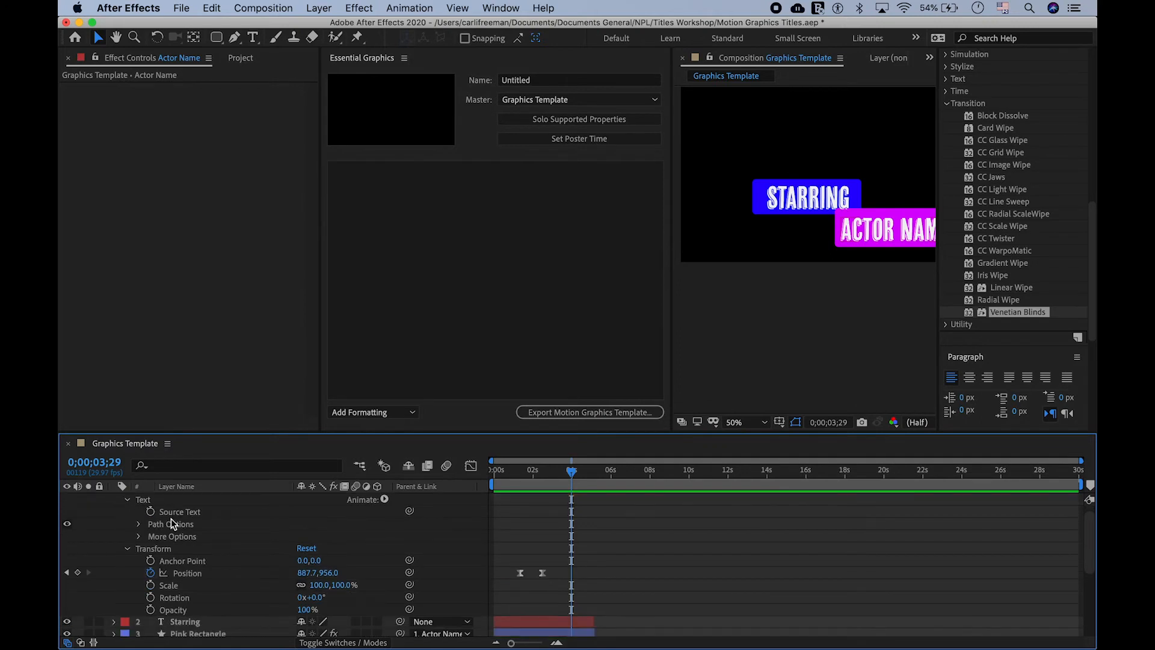
pyautogui.moveTo(178, 529); pyautogui.dragTo(445, 252)
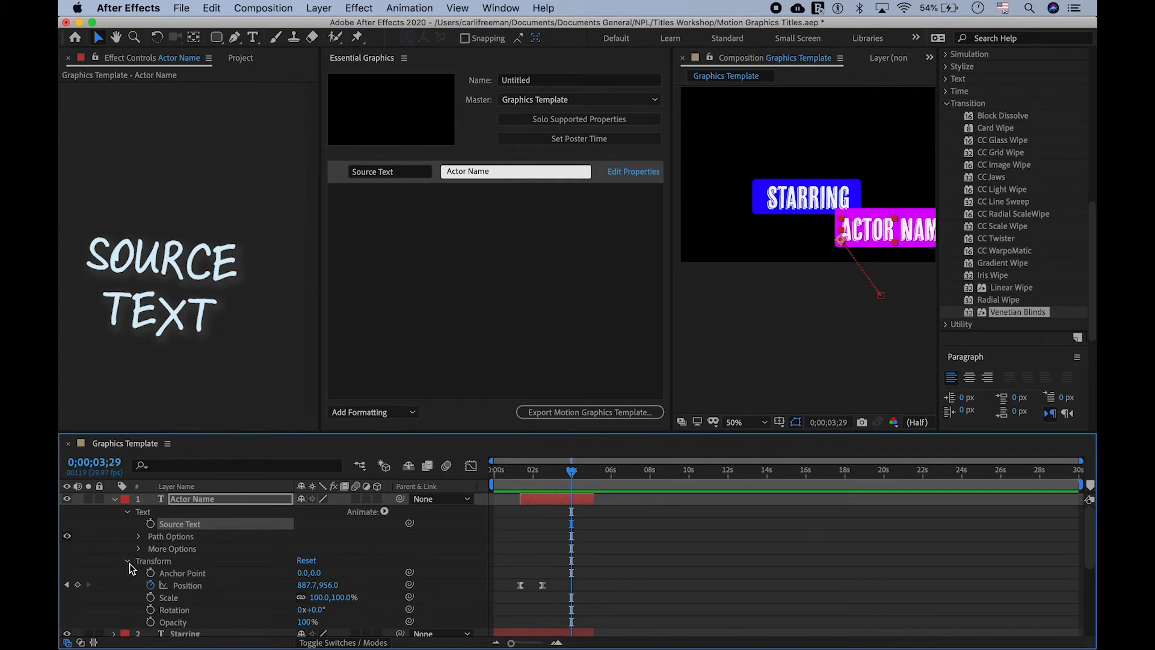
pyautogui.scroll(-2, 126, 568)
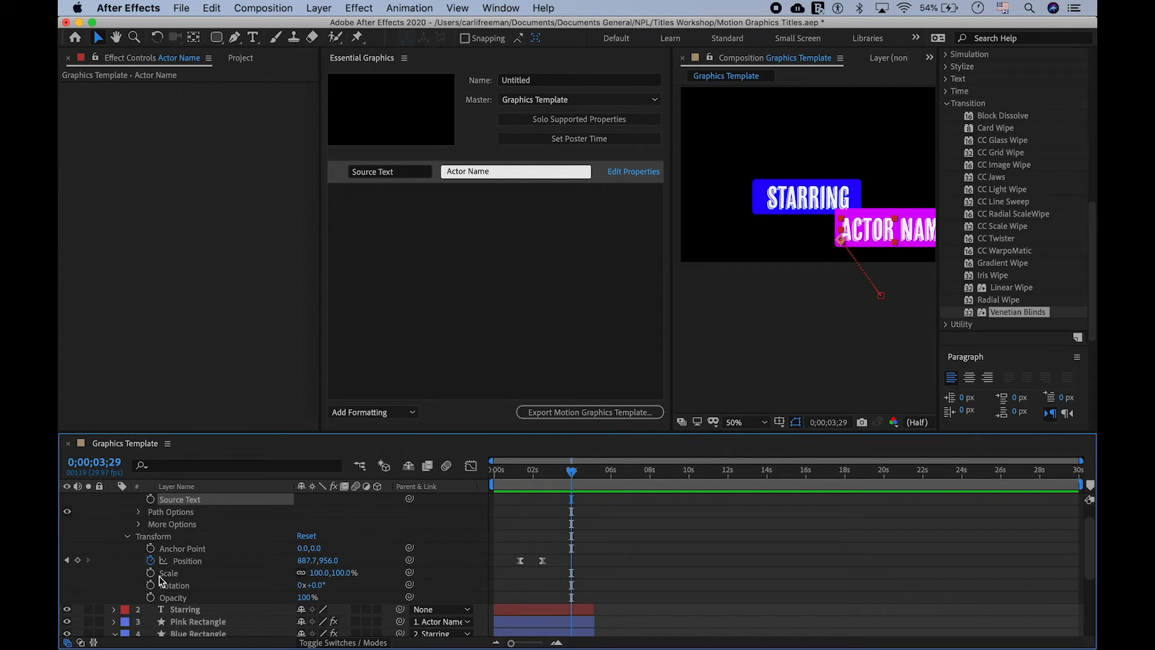
pyautogui.moveTo(164, 575); pyautogui.dragTo(412, 240)
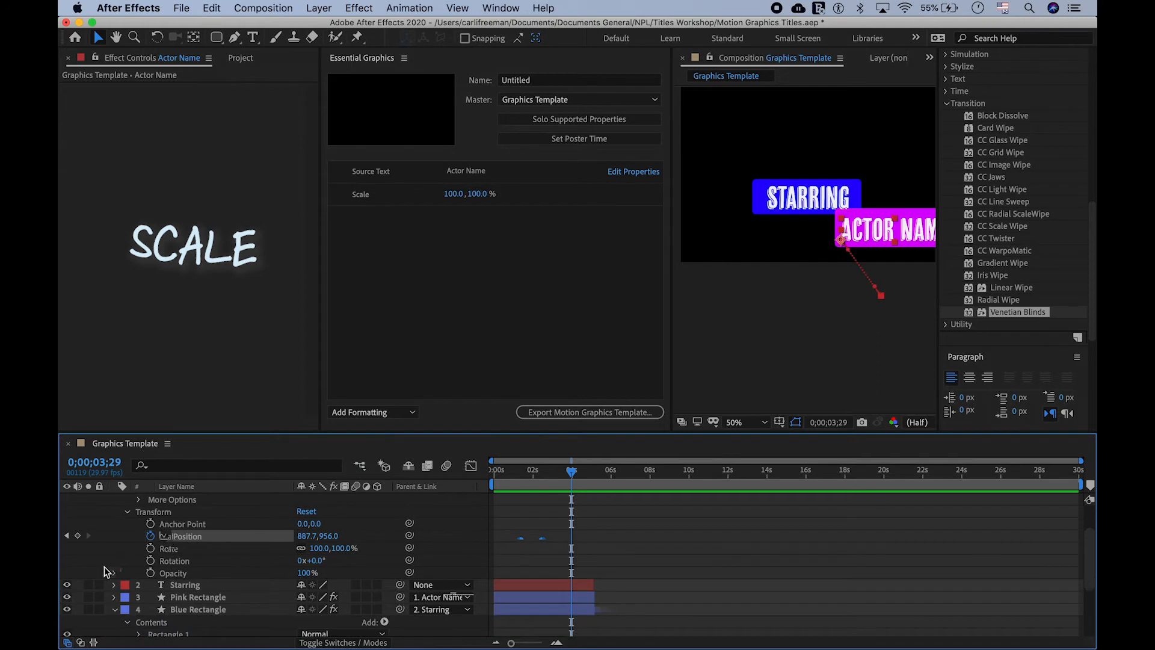
# Add the Starring layer's Source Text and Scale to the Essential Graphics template as editable properties.
pyautogui.scroll(-1, 106, 567)
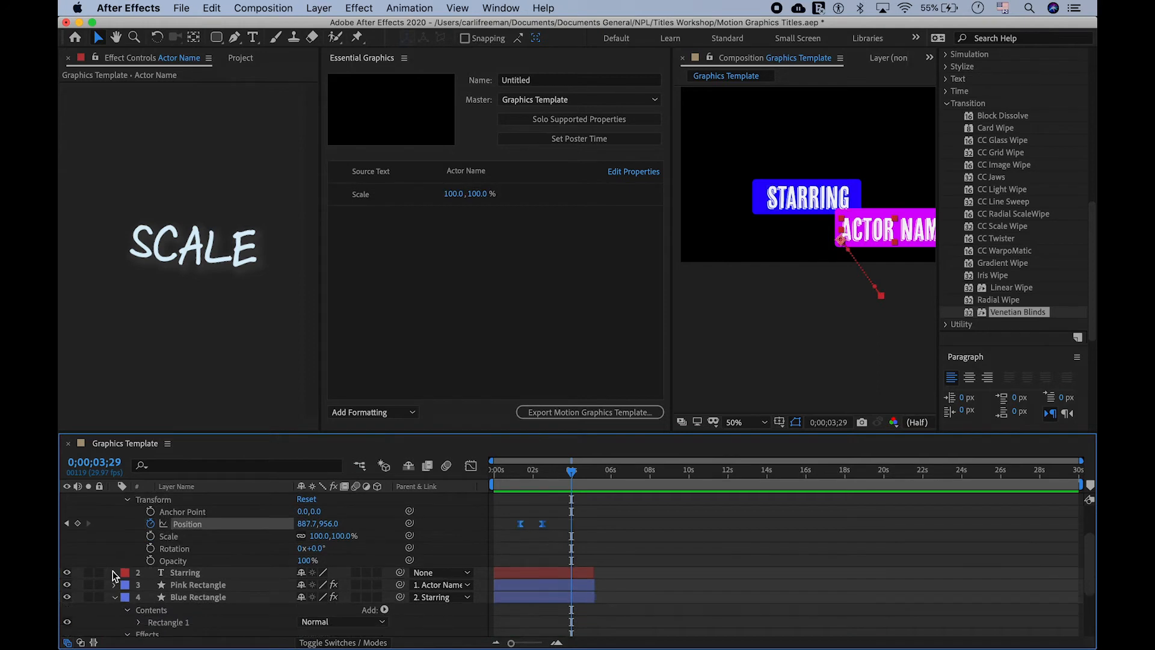
pyautogui.click(113, 572)
pyautogui.scroll(-4, 113, 572)
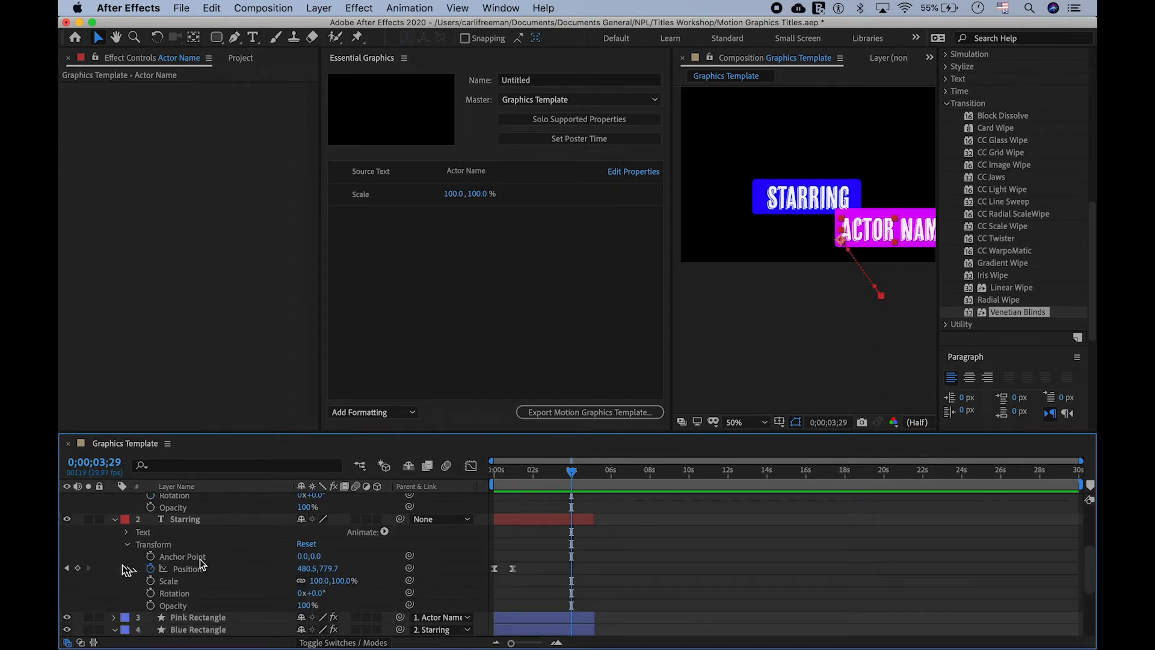
pyautogui.click(125, 531)
pyautogui.moveTo(179, 543); pyautogui.dragTo(388, 269)
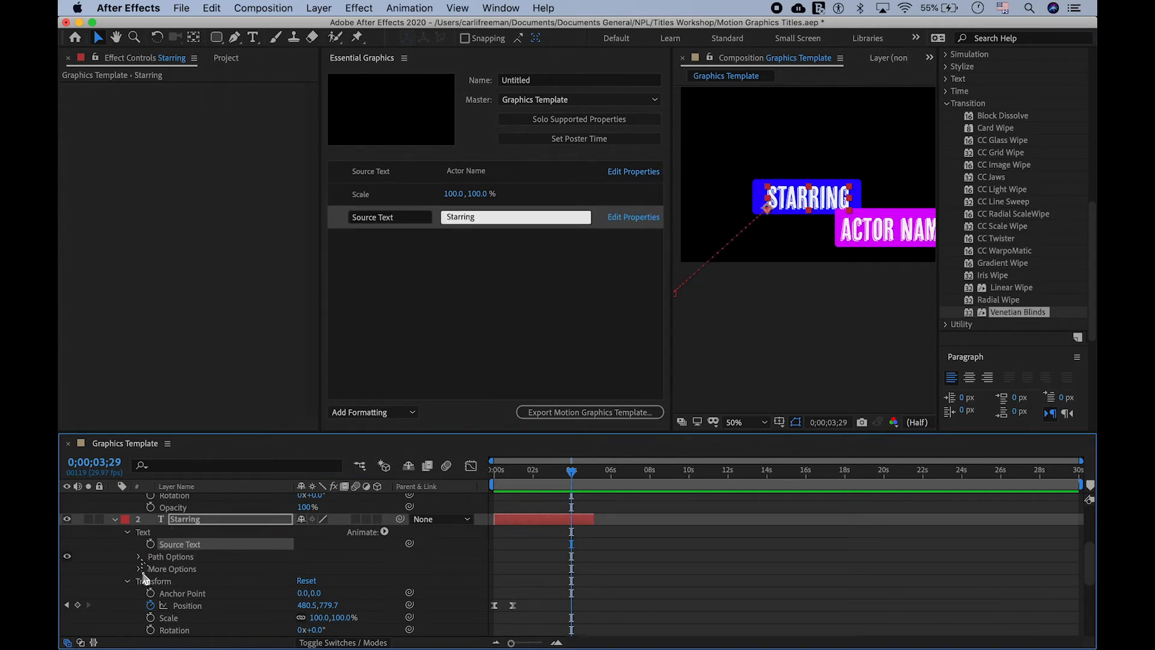
pyautogui.scroll(-1, 144, 578)
pyautogui.moveTo(168, 593); pyautogui.dragTo(407, 239)
# Add the Size and Position of Pink Rectangle's Rectangle Path 1 to the Essential Graphics template.
pyautogui.scroll(-3, 193, 524)
pyautogui.click(138, 523)
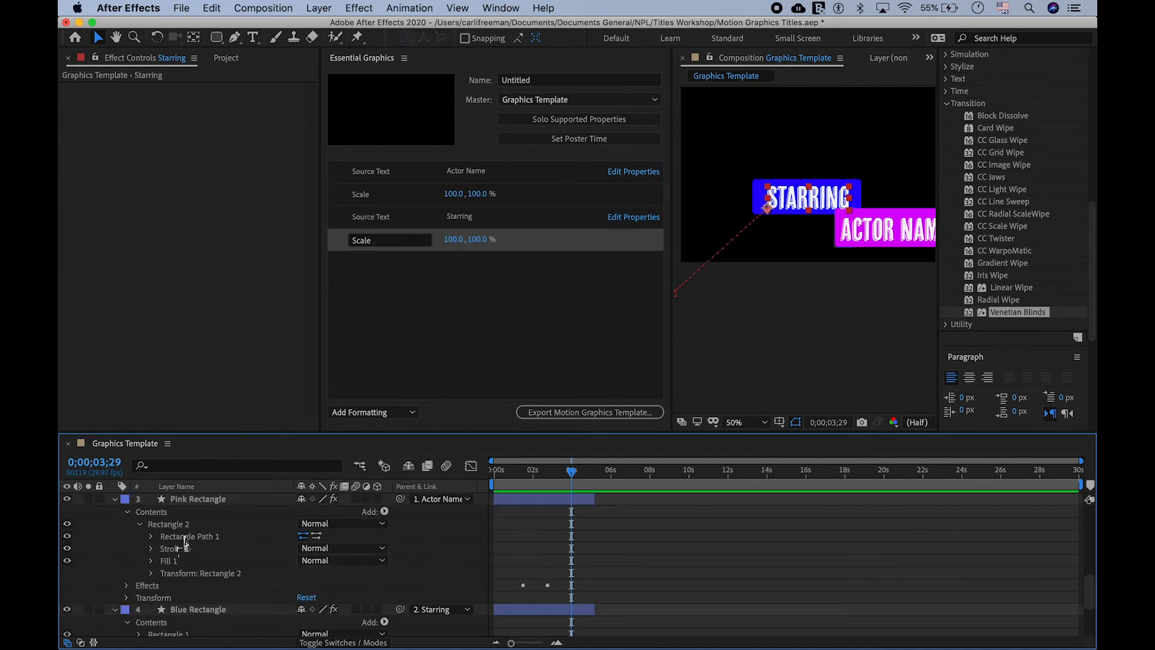
pyautogui.click(151, 536)
pyautogui.moveTo(191, 548); pyautogui.dragTo(407, 300)
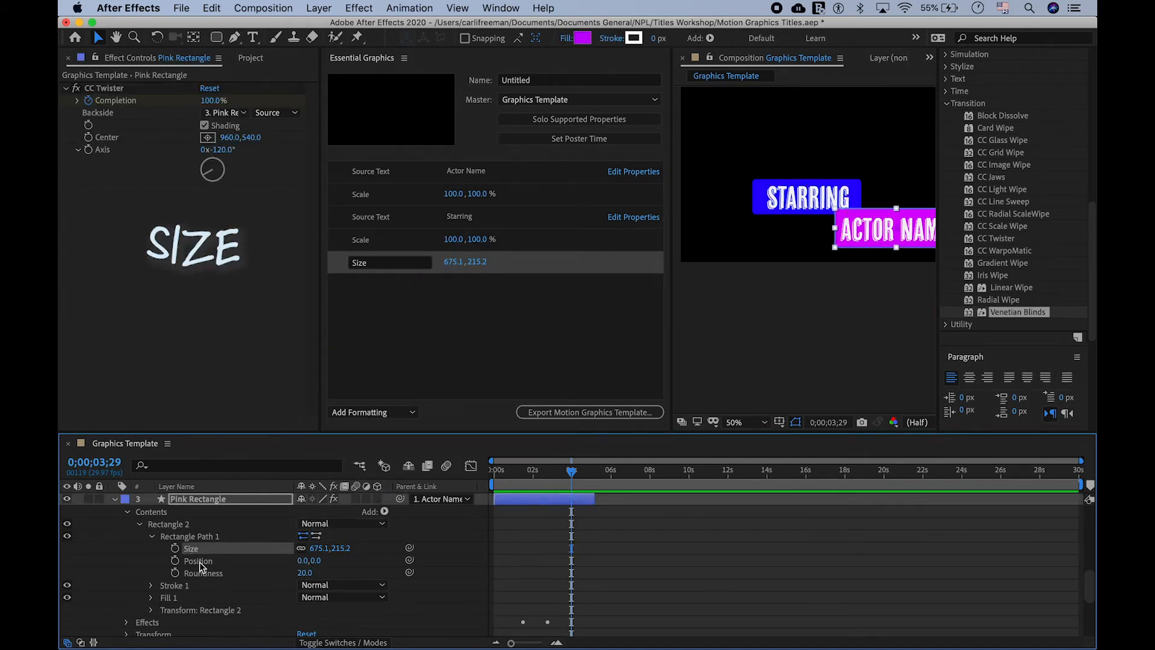
pyautogui.moveTo(198, 565); pyautogui.dragTo(409, 295)
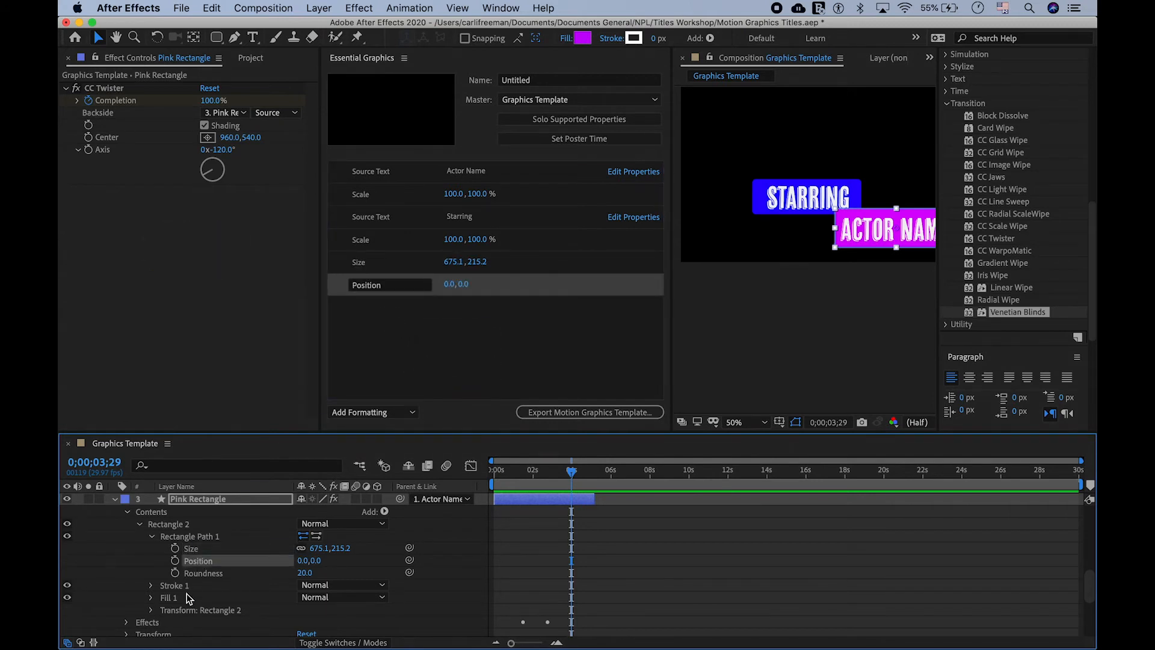
pyautogui.click(142, 528)
# Add the Size and Position of Blue Rectangle's Rectangle Path 1 to the Essential Graphics template.
pyautogui.scroll(-3, 125, 578)
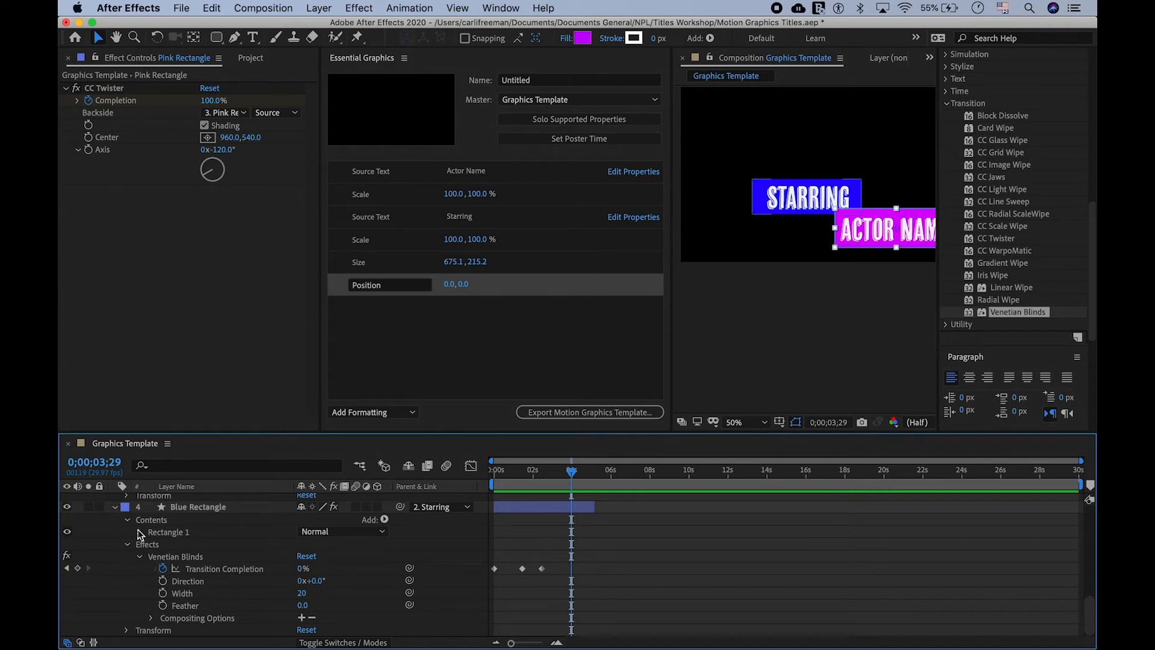
pyautogui.scroll(5, 141, 532)
pyautogui.scroll(-4, 143, 534)
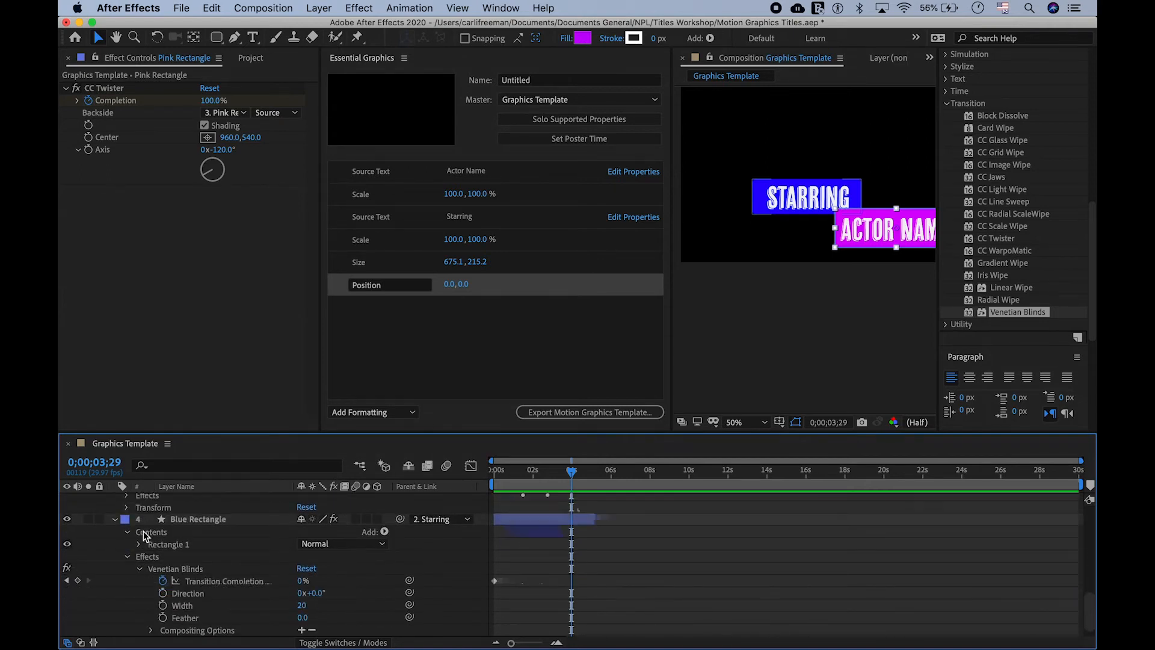
pyautogui.click(139, 543)
pyautogui.scroll(-1, 142, 539)
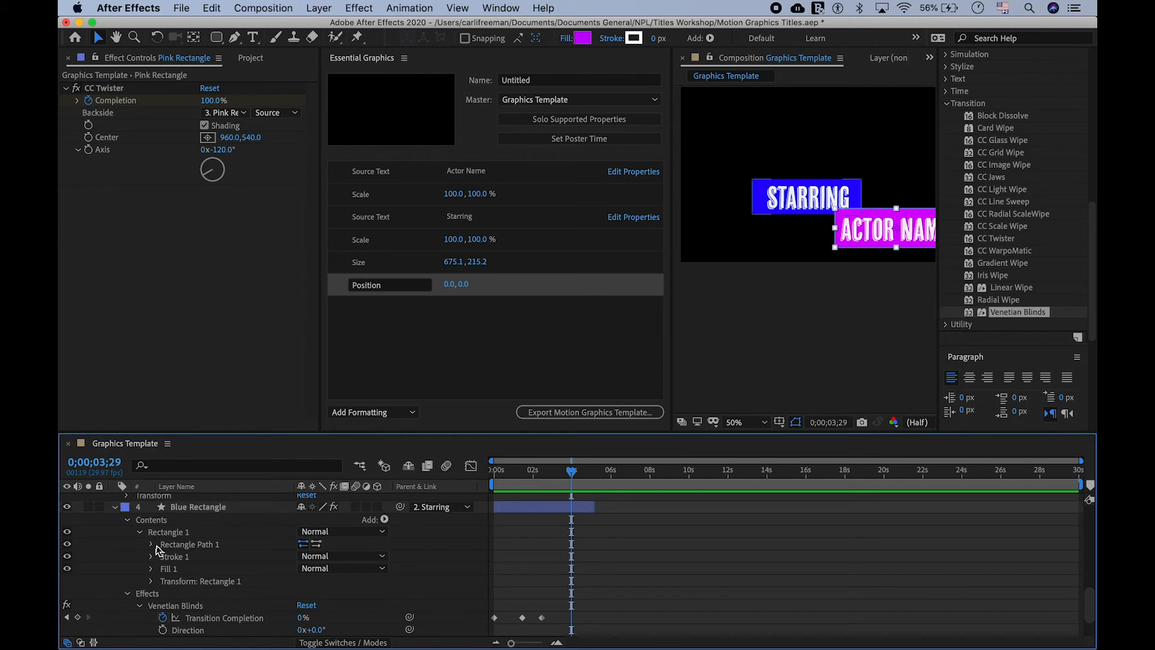
pyautogui.click(150, 543)
pyautogui.moveTo(191, 556); pyautogui.dragTo(358, 384)
pyautogui.moveTo(190, 569); pyautogui.dragTo(425, 359)
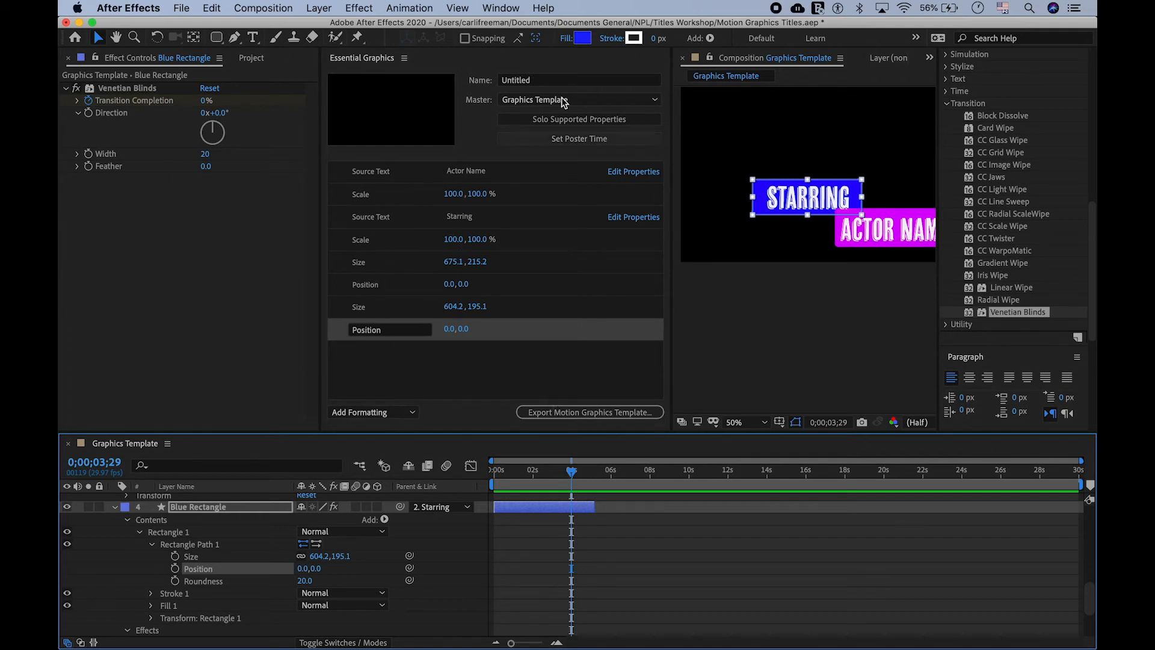
# Name the motion graphics template "Super Cool Title Sequence".
pyautogui.click(512, 80)
pyautogui.write('Super Cool T')
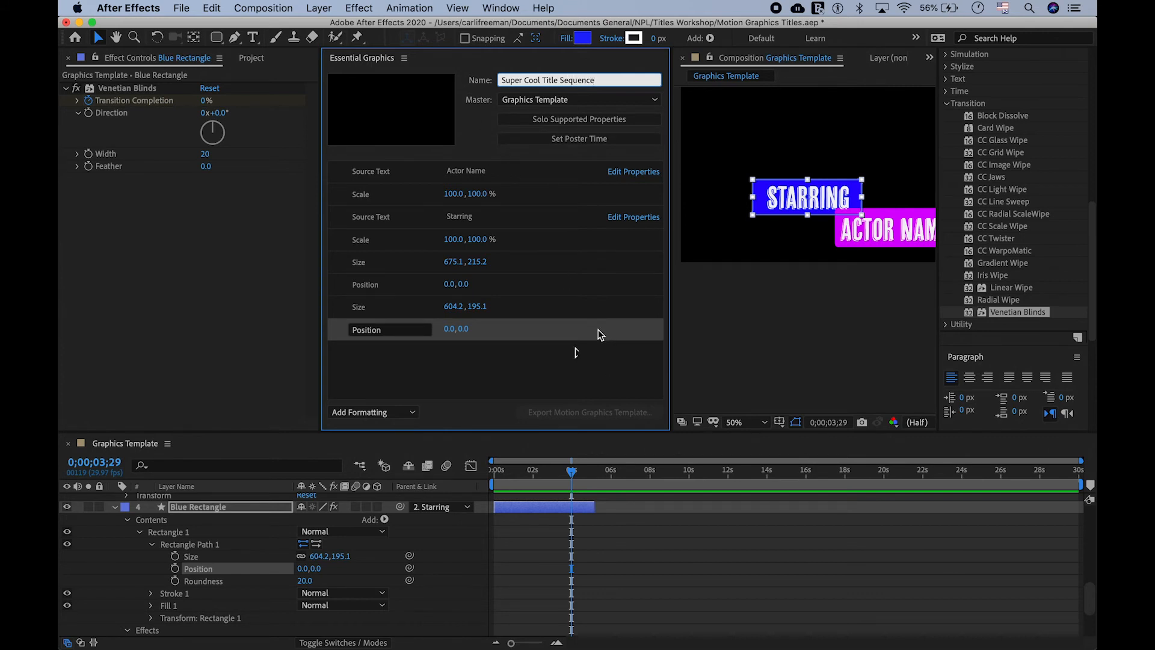
pyautogui.click(477, 391)
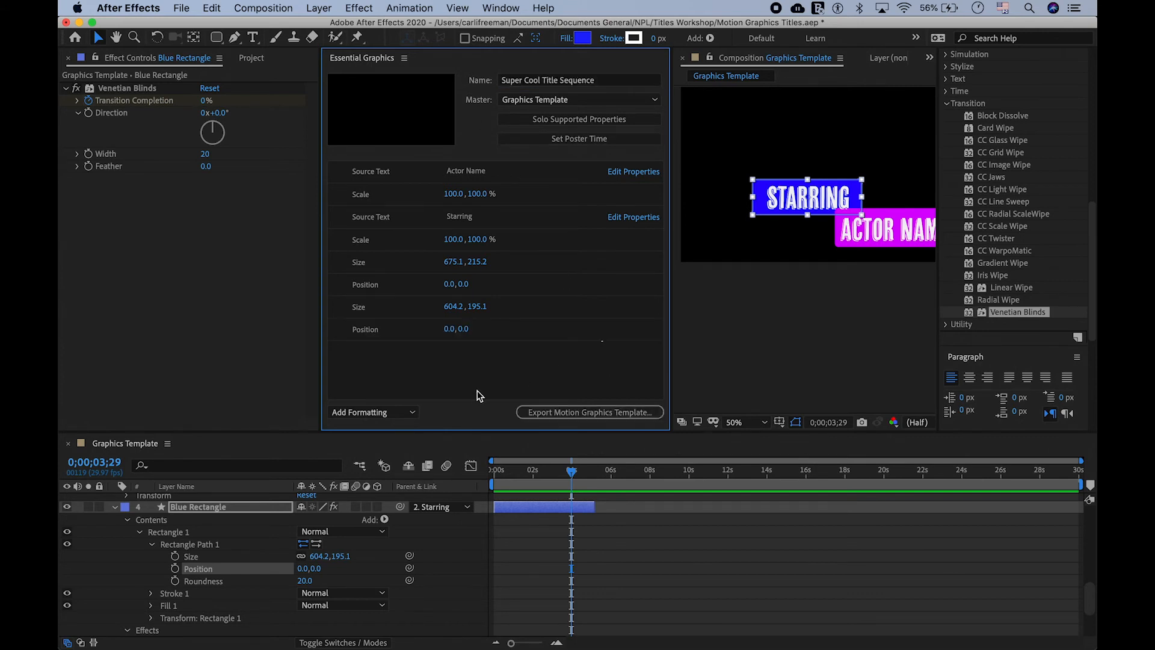
# Save the project and export the motion graphics template to the Local Templates Folder.
pyautogui.click(581, 408)
pyautogui.click(684, 360)
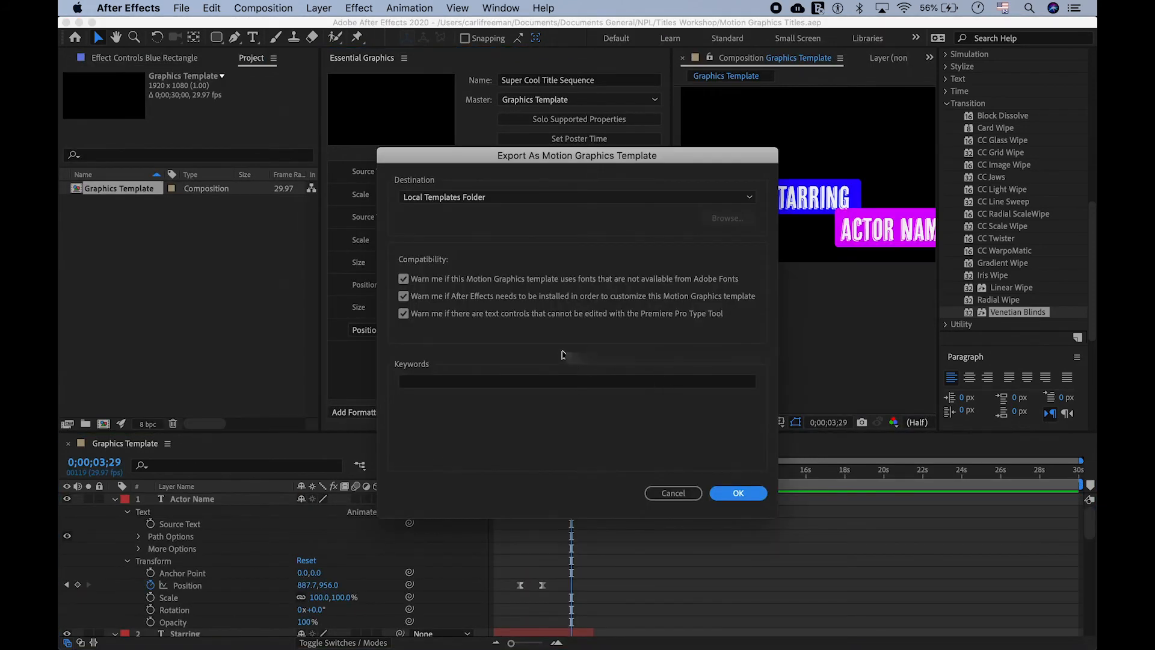
pyautogui.click(501, 201)
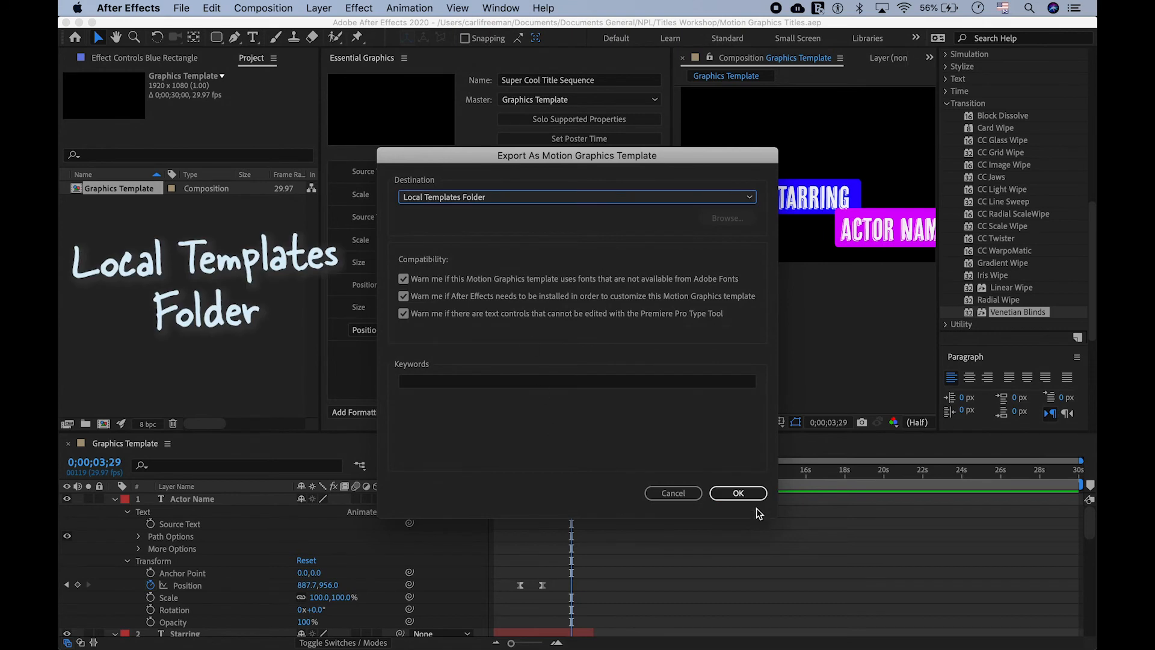
pyautogui.click(740, 493)
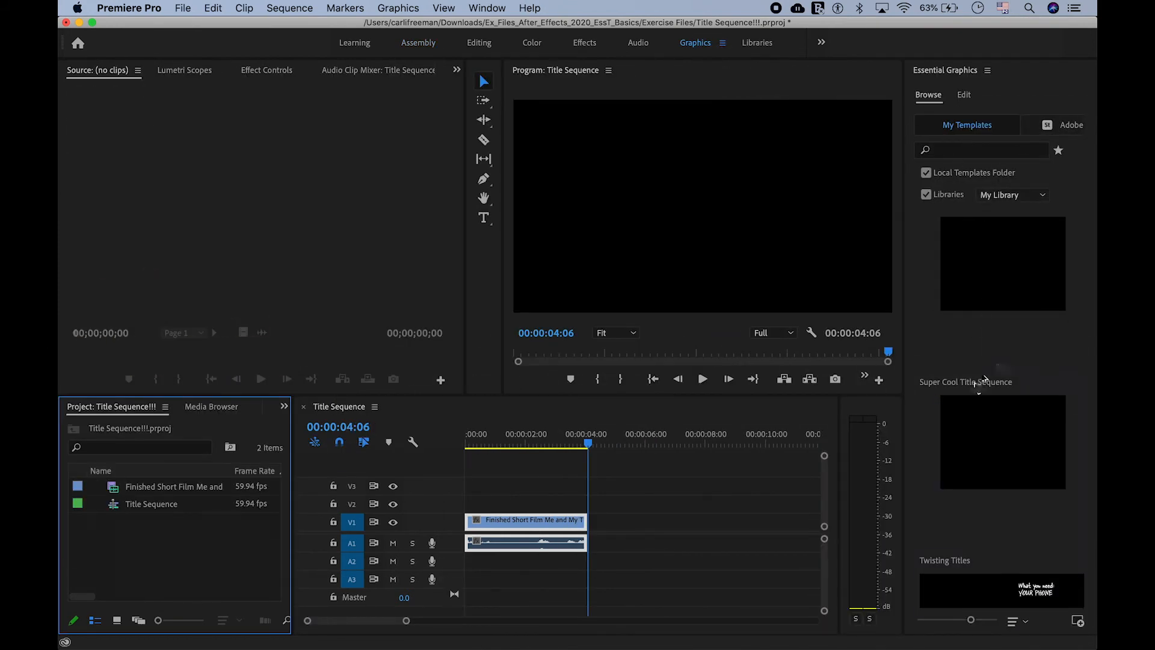
# In Premiere Pro, place the Super Cool Title Sequence template on V2 at the sequence start and trim it to the film clip's end.
pyautogui.click(1005, 255)
pyautogui.moveTo(1005, 255); pyautogui.dragTo(537, 513)
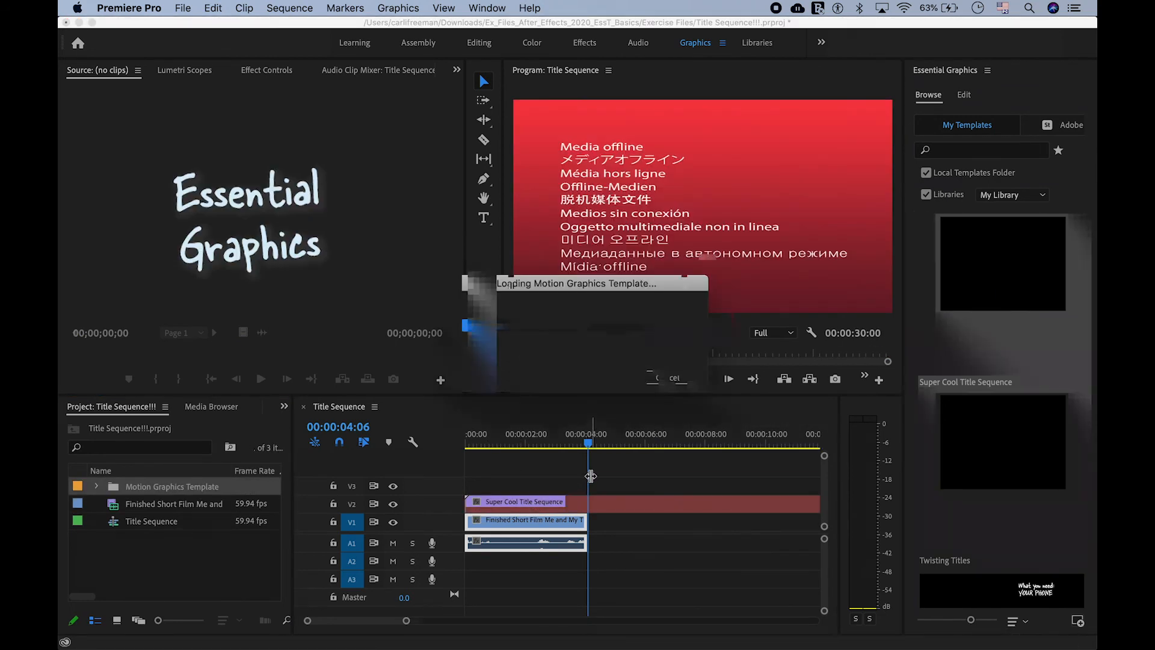
pyautogui.press('\\')
pyautogui.moveTo(774, 504); pyautogui.dragTo(507, 508)
# Play the sequence from the start to preview the animated title over the film clip.
pyautogui.press('=')
pyautogui.press('=')
pyautogui.press('=')
pyautogui.moveTo(572, 436); pyautogui.dragTo(464, 437)
pyautogui.press('space')
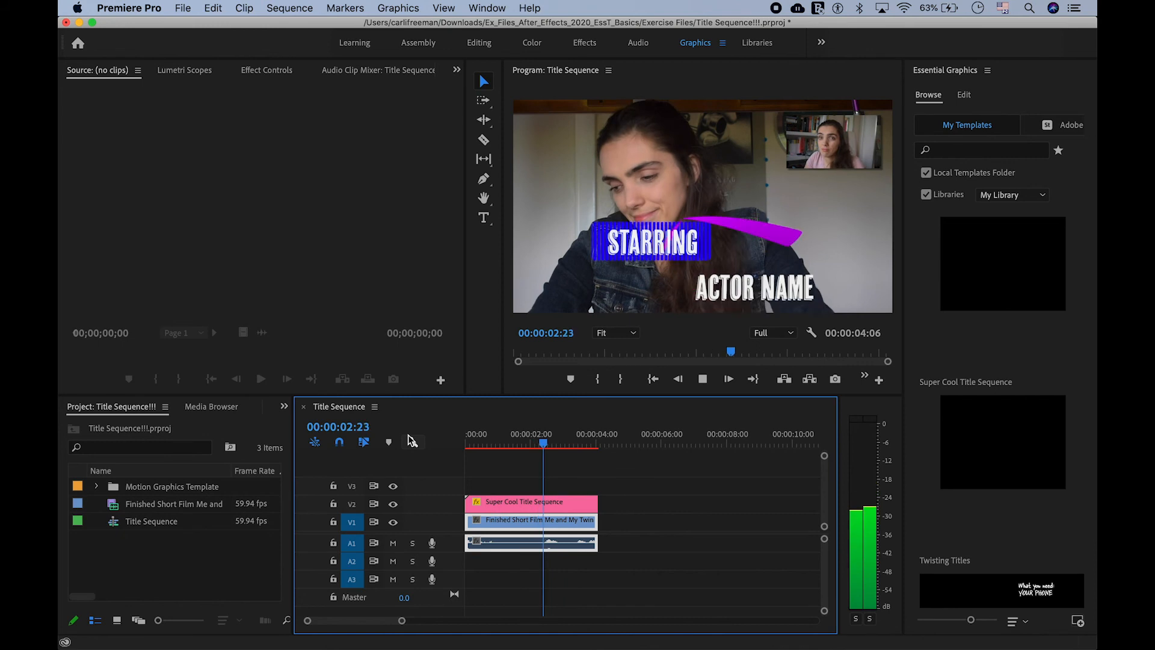
# Open the title clip's editable properties at 00:00:02:20 and replace the Actor Name source text with the actor's first name.
pyautogui.click(541, 435)
pyautogui.click(963, 95)
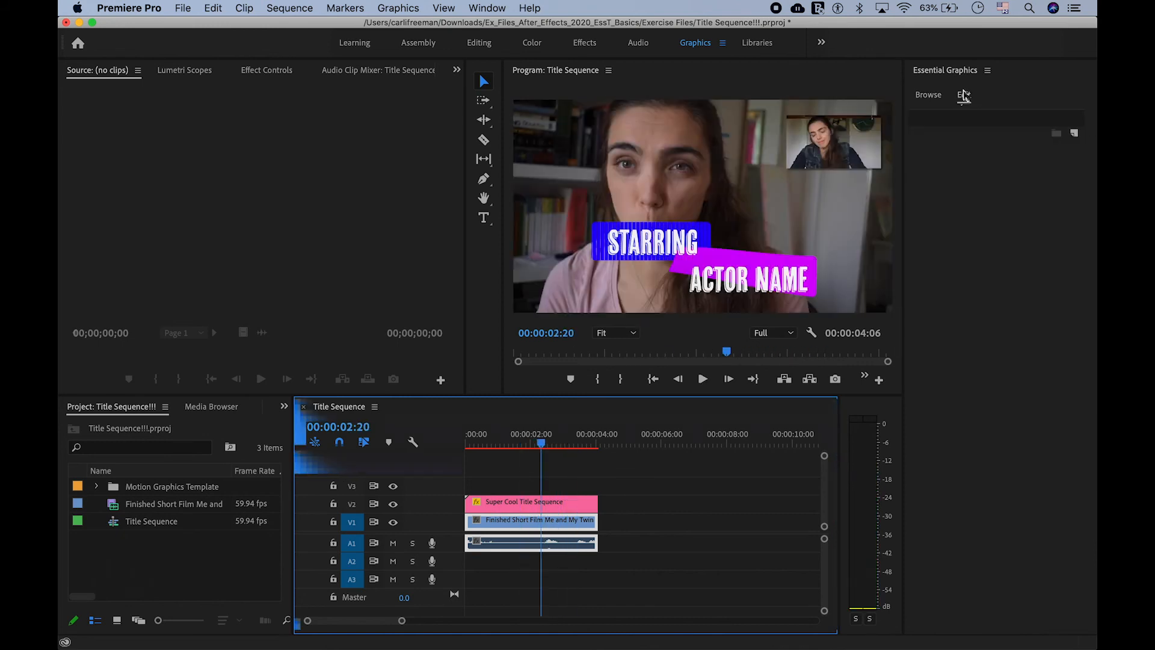
pyautogui.click(529, 501)
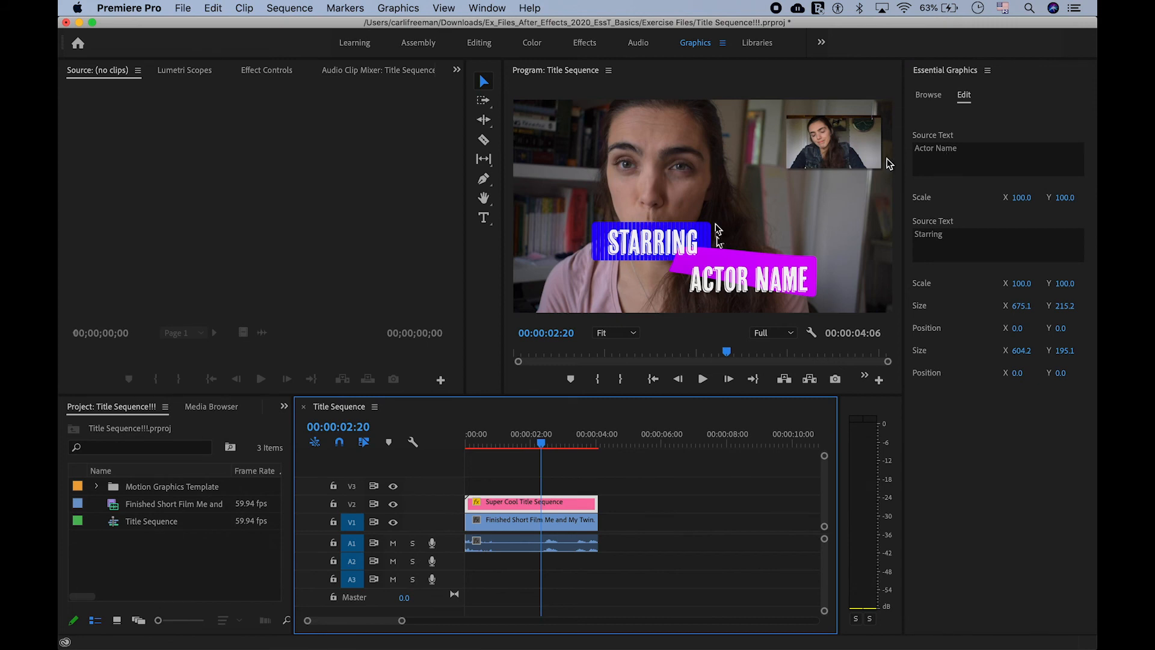
pyautogui.click(939, 157)
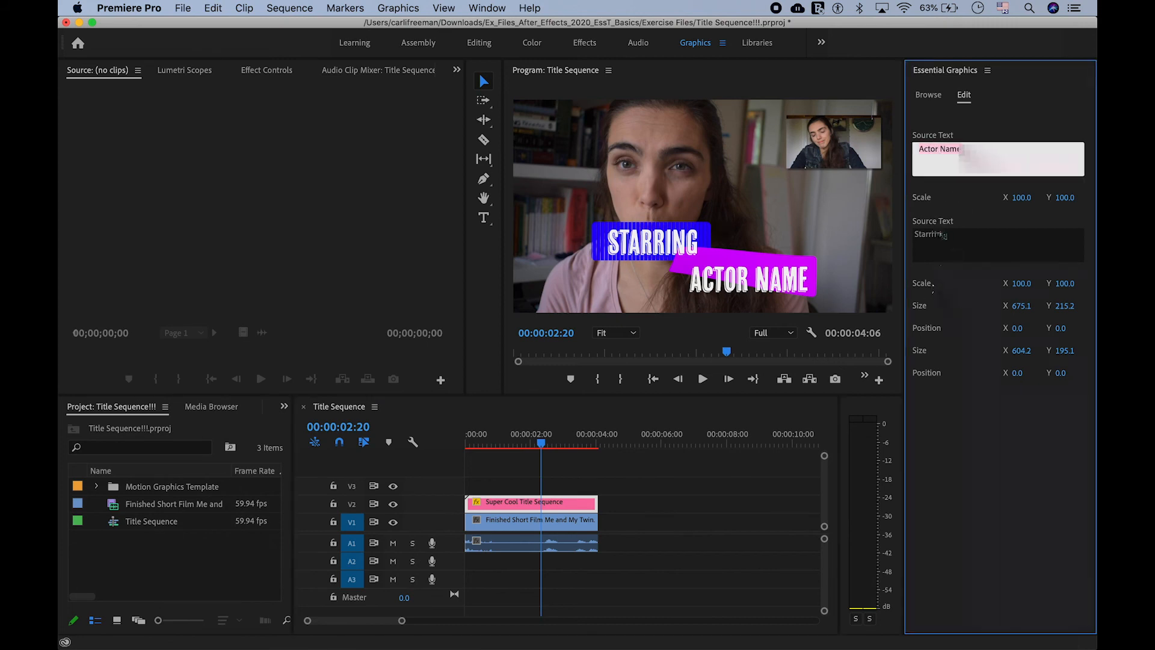
pyautogui.click(942, 234)
pyautogui.click(940, 148)
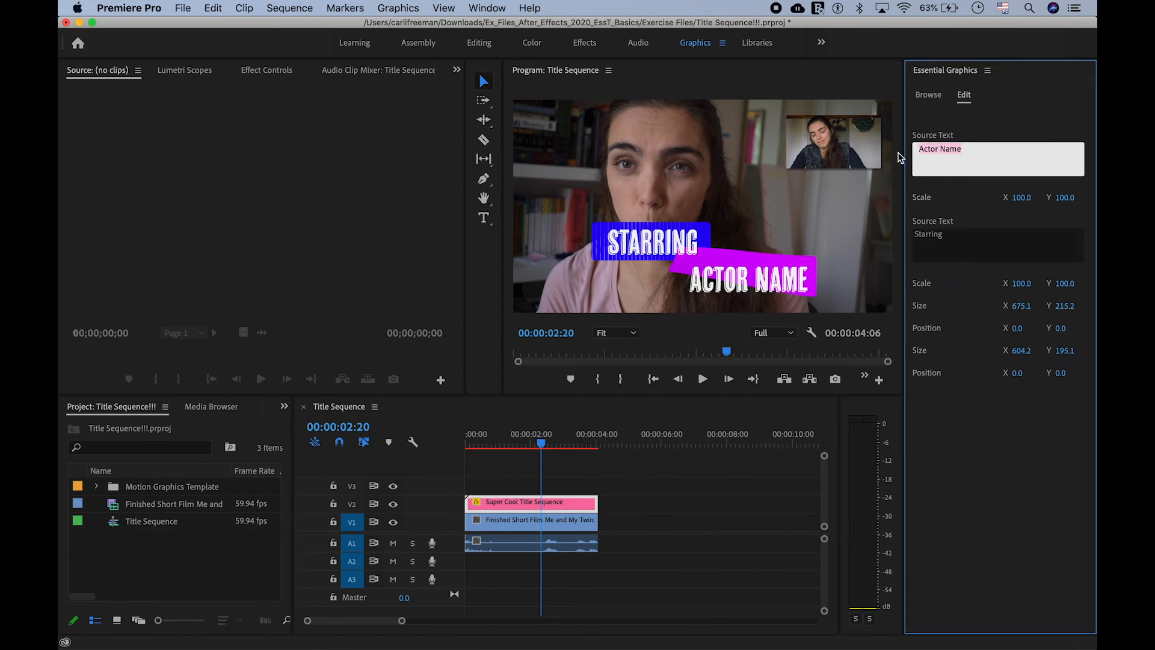
pyautogui.write('Carli')
pyautogui.click(746, 469)
# Move the playhead to 00:00:02:56 and reselect the title clip on V2.
pyautogui.click(560, 441)
pyautogui.moveTo(559, 439); pyautogui.dragTo(561, 440)
pyautogui.click(542, 505)
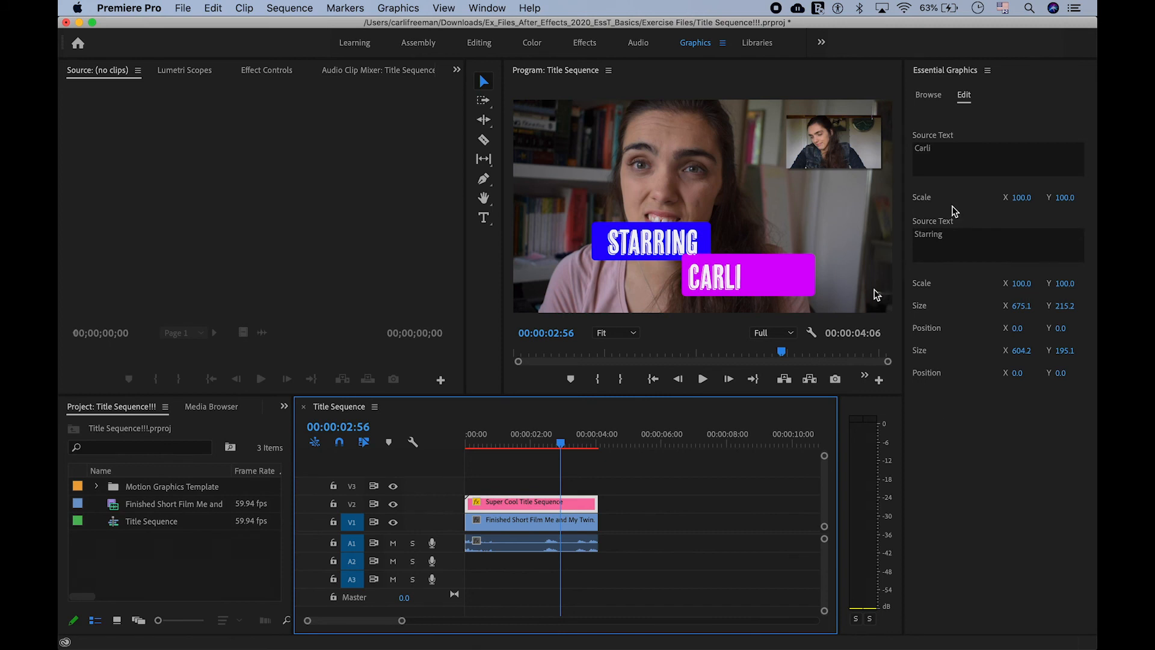
# Resize the blue rectangle to 583.2 by 188.3 and set its vertical position to -8.
pyautogui.moveTo(948, 234); pyautogui.dragTo(898, 234)
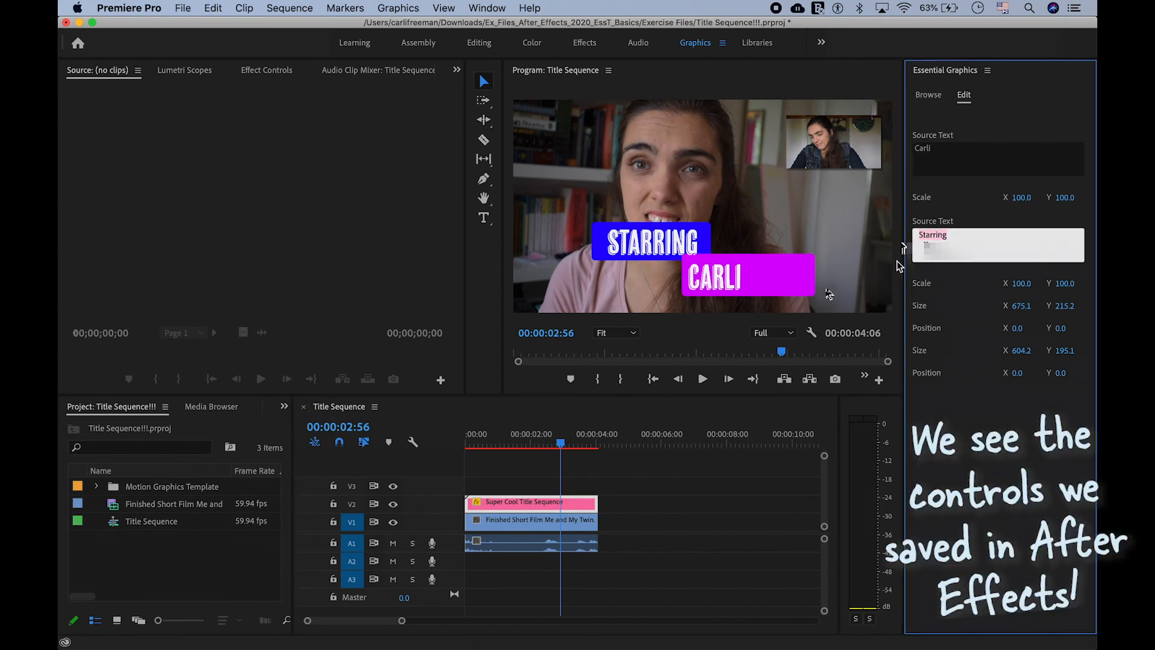
pyautogui.click(980, 364)
pyautogui.moveTo(1029, 352); pyautogui.dragTo(1056, 374)
# Scale the Starring text to 97, and resize and shift the pink rectangle to X -135 so it frames the actor's name.
pyautogui.moveTo(1022, 306)
pyautogui.mouseDown()
pyautogui.moveTo(1019, 285)
pyautogui.moveTo(989, 285)
pyautogui.moveTo(1023, 285)
pyautogui.mouseUp()
pyautogui.moveTo(1057, 330)
pyautogui.mouseDown()
pyautogui.moveTo(1018, 329)
pyautogui.moveTo(1087, 328)
pyautogui.moveTo(1072, 327)
pyautogui.mouseUp()
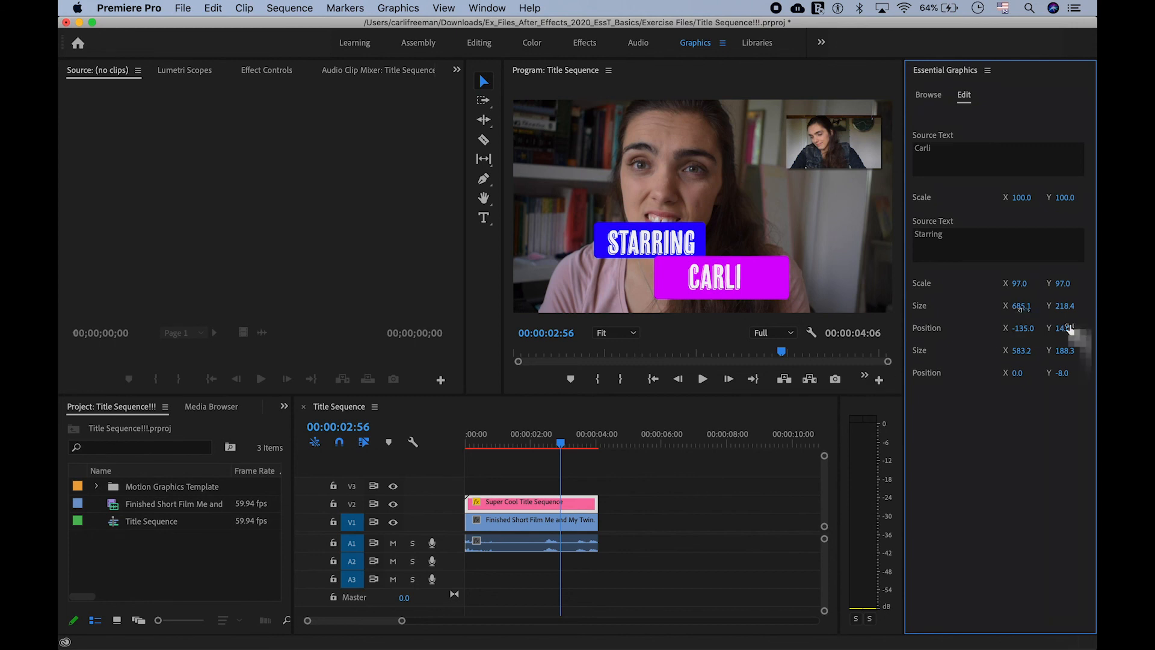
pyautogui.moveTo(1021, 306); pyautogui.dragTo(972, 305)
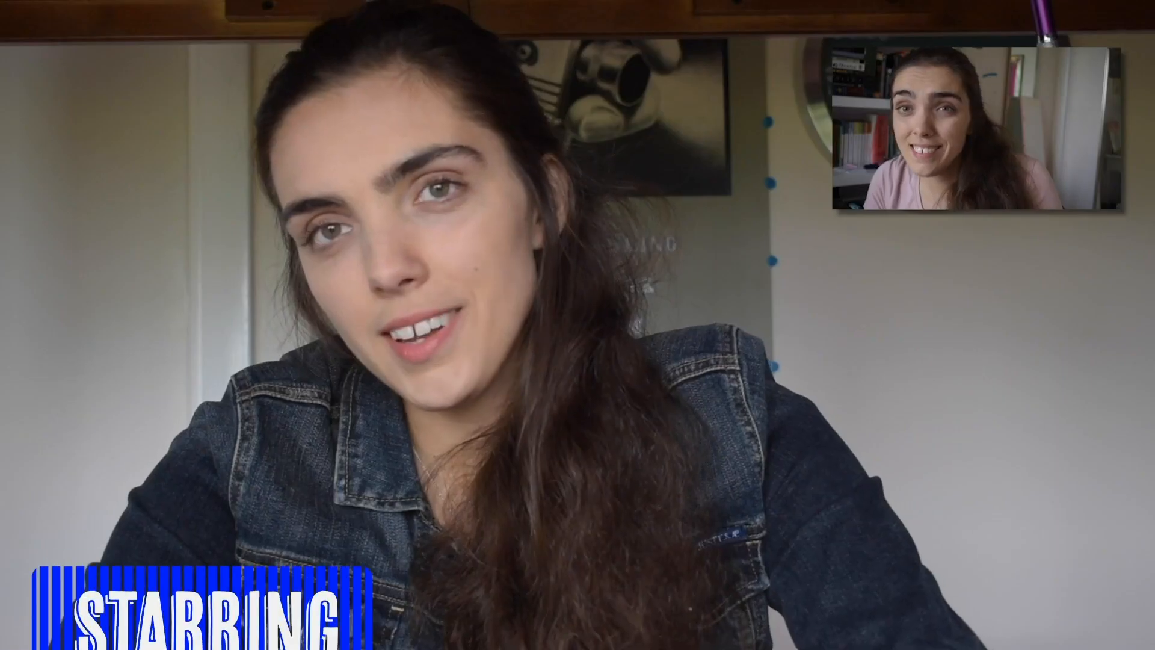